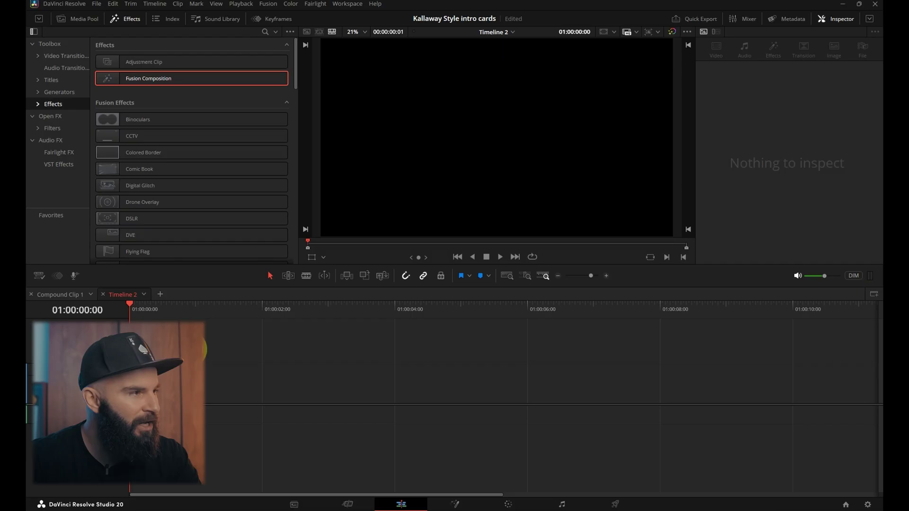
Place a Fusion Composition clip on Timeline 2 and bring up its context menu
left_click_drag(178, 78, 286, 381)
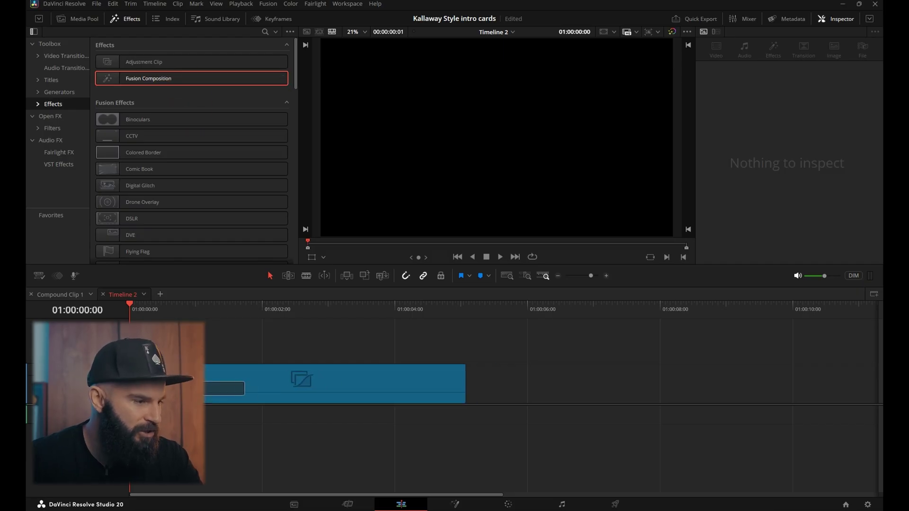
right_click(283, 386)
Open the clip in Fusion and connect a Four Corner Background node to MediaOut1
left_click(329, 326)
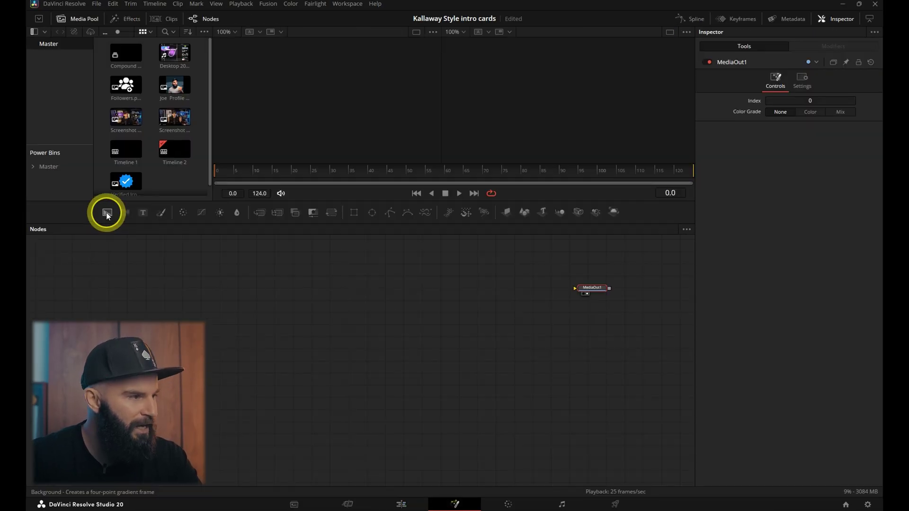
left_click_drag(108, 216, 587, 288)
left_click_drag(438, 290, 431, 292)
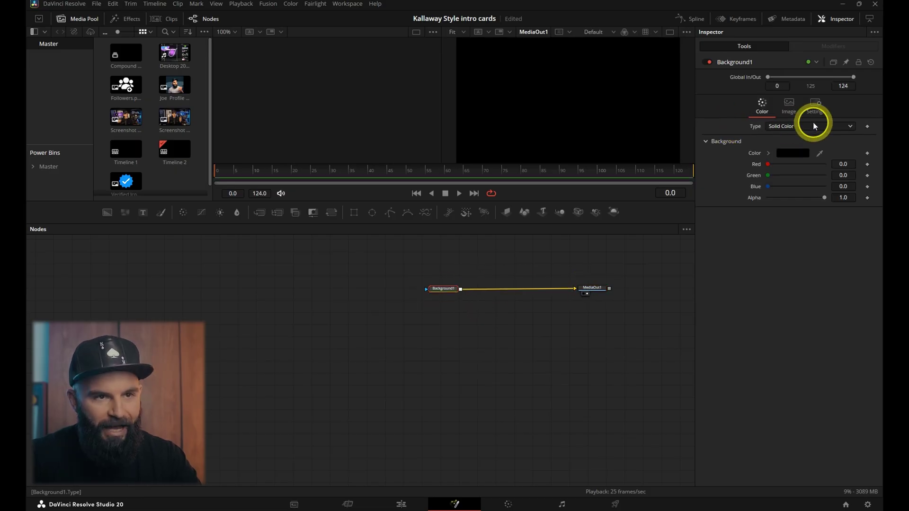
left_click(813, 125)
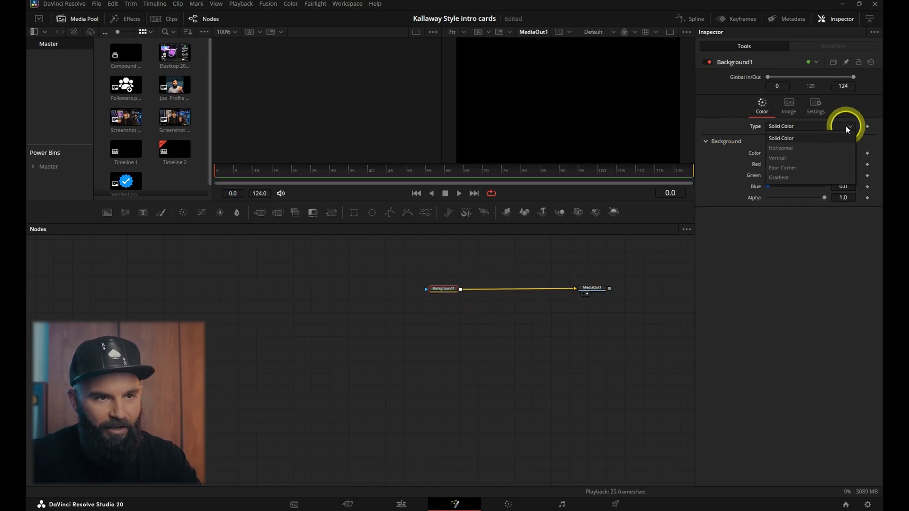
left_click(809, 169)
Colour the top-left corner dark purple and the top-right corner bright purple
left_click(795, 152)
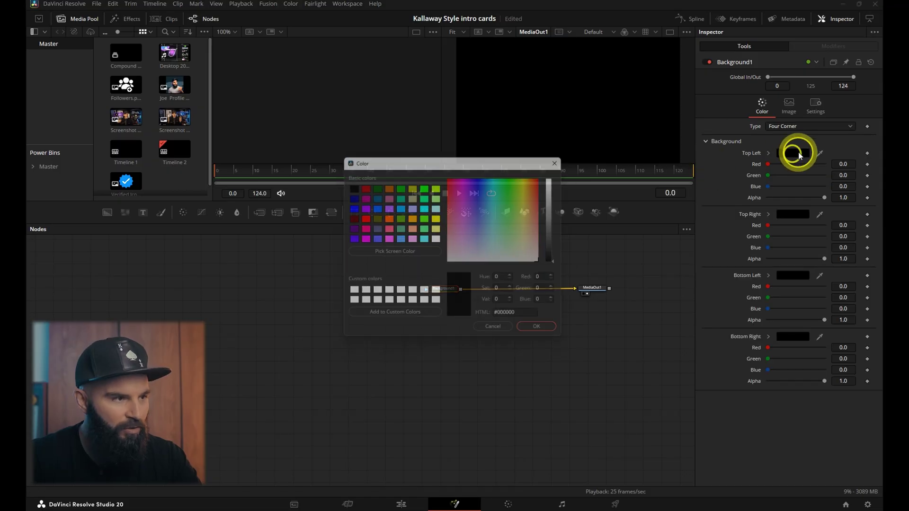
left_click(362, 212)
left_click_drag(562, 176, 560, 224)
left_click(563, 336)
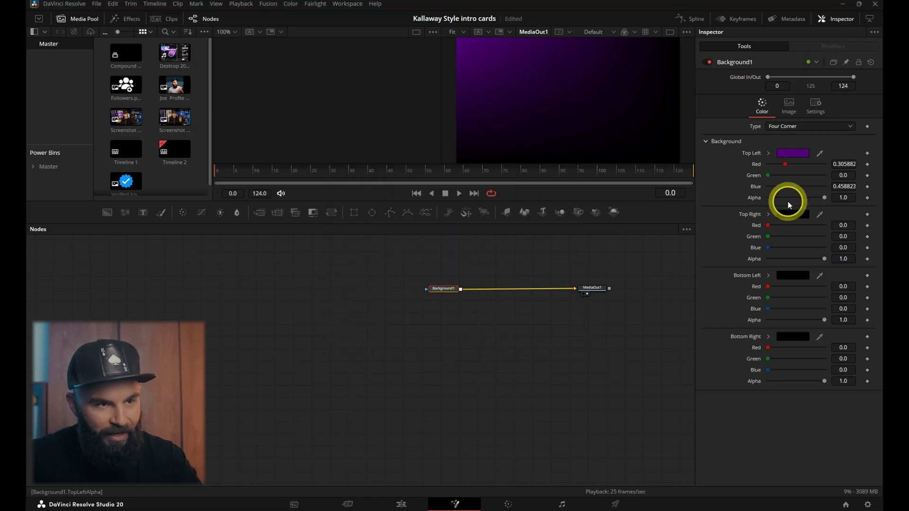
left_click(792, 214)
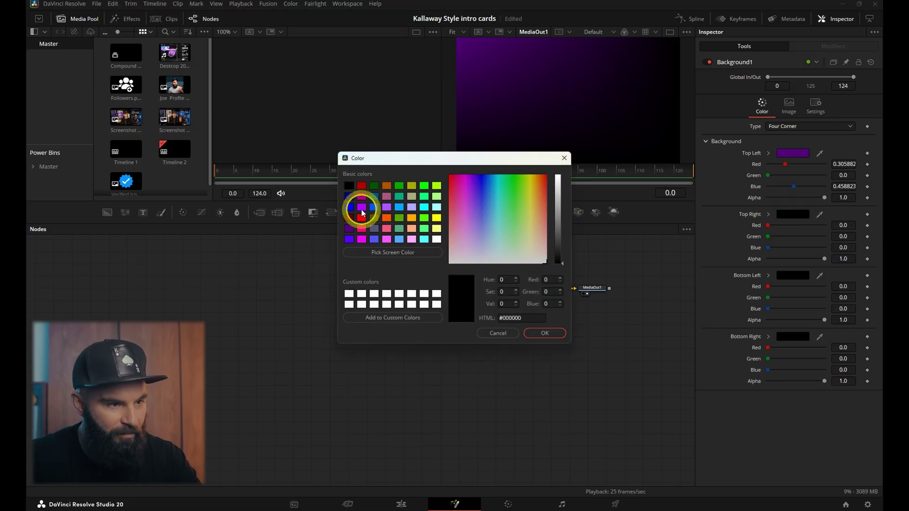
left_click(362, 207)
left_click(545, 332)
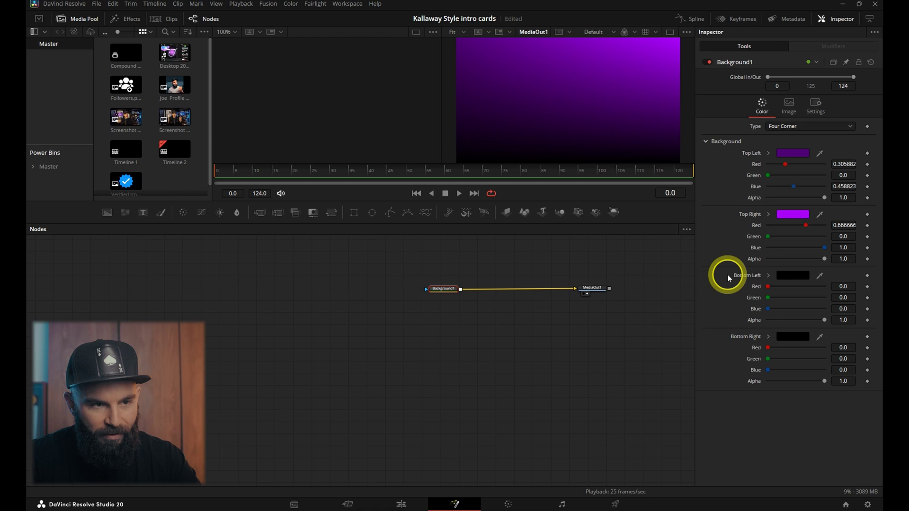
Colour the bottom-left corner bright purple and the bottom-right corner dark purple
left_click(788, 277)
left_click(361, 206)
left_click(545, 333)
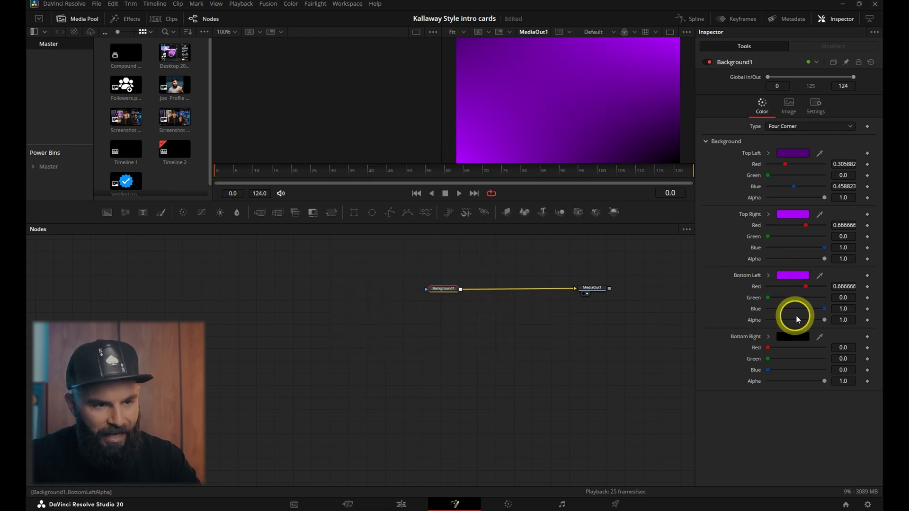
left_click(790, 342)
left_click(361, 207)
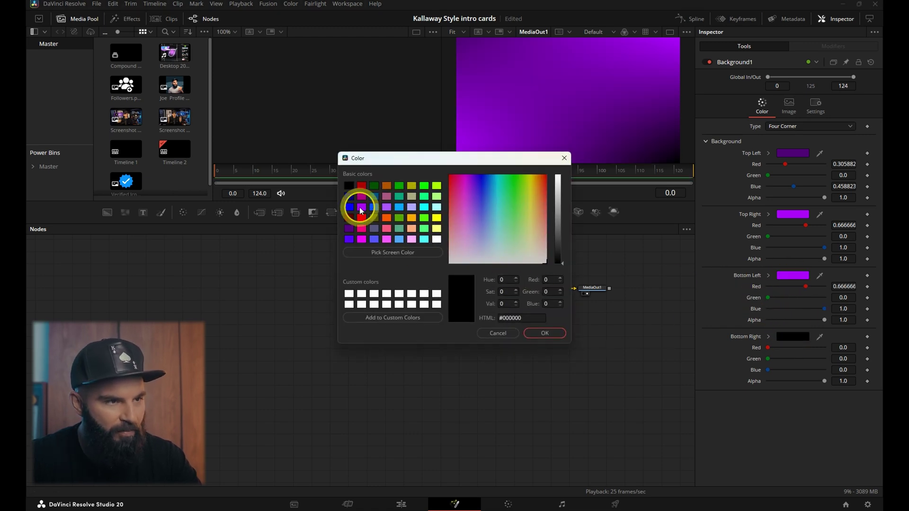
left_click_drag(562, 175, 564, 219)
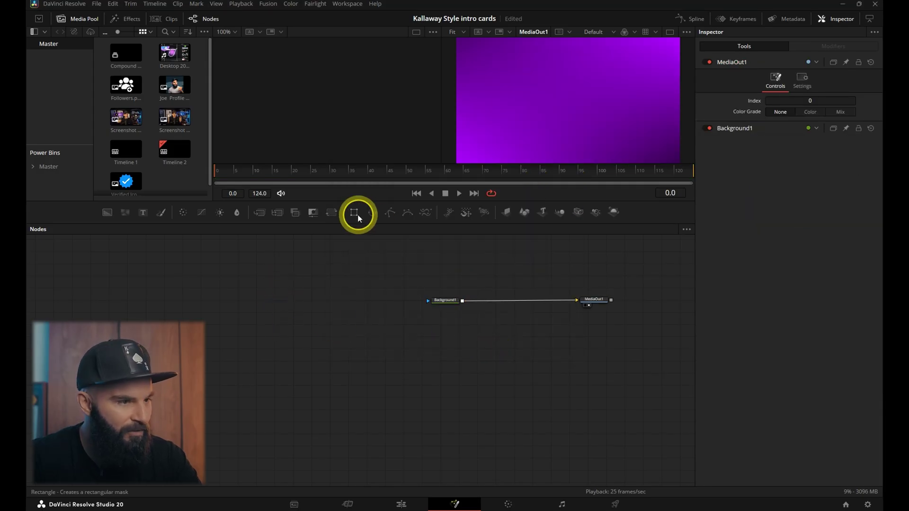
Mask Background1 with a Rectangle resized to about 0.4 wide and 0.219 high
left_click(358, 213)
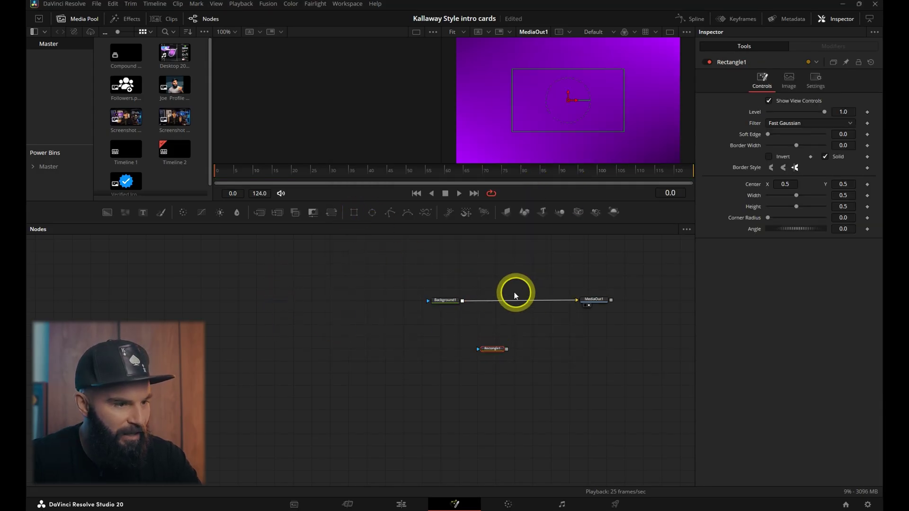
left_click_drag(449, 268, 442, 300)
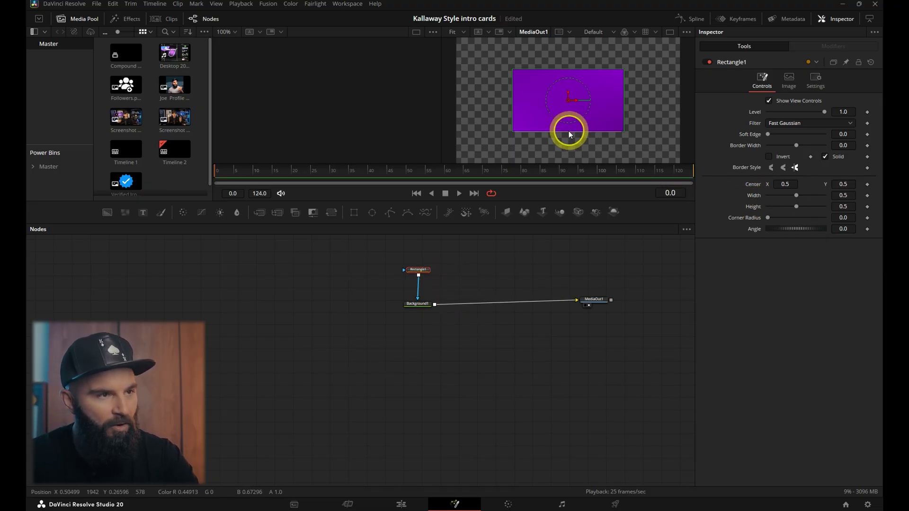
left_click_drag(568, 128, 567, 119)
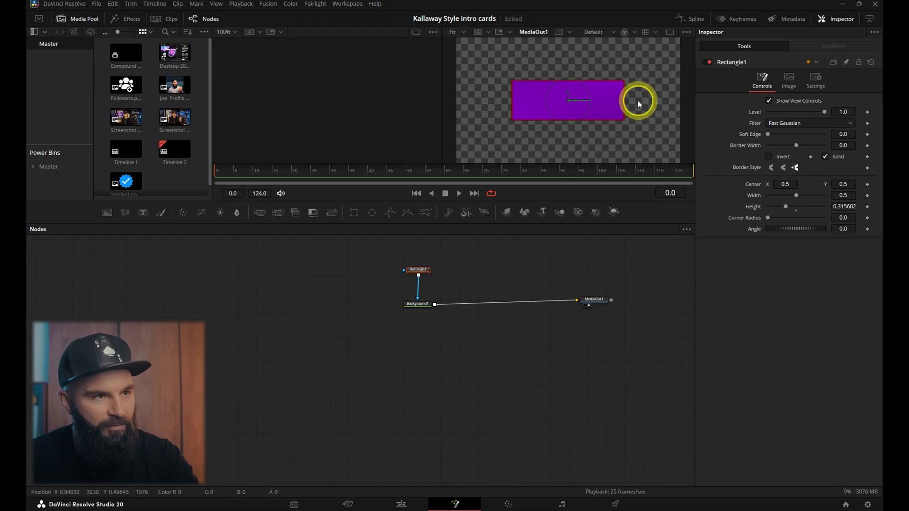
left_click_drag(637, 101, 613, 101)
left_click_drag(612, 101, 610, 101)
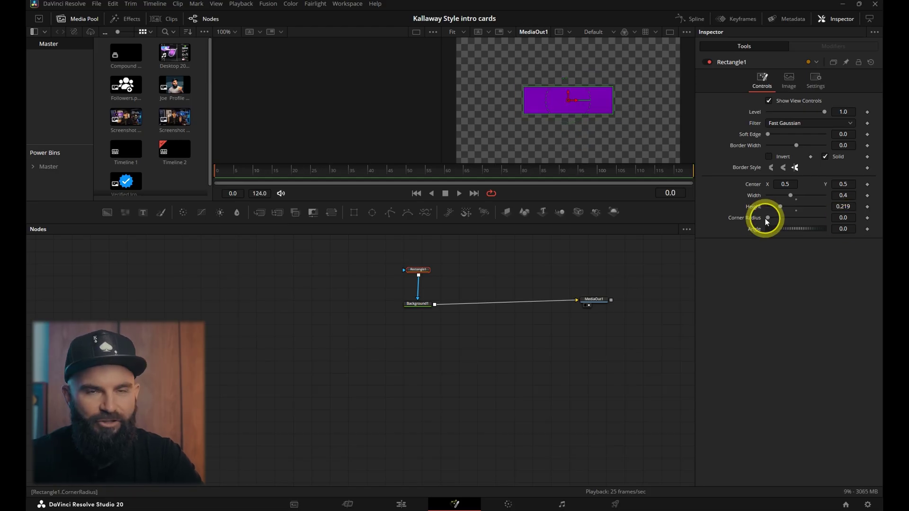
Give the rectangle corner radius 0.203 and level 0.5, hiding its view controls
left_click_drag(769, 219, 776, 218)
left_click(845, 112)
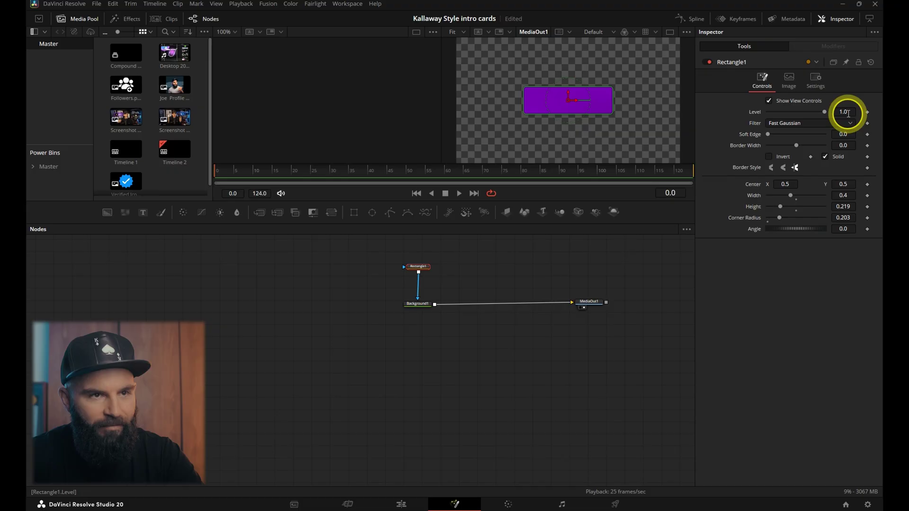
type("0.5")
key("Return")
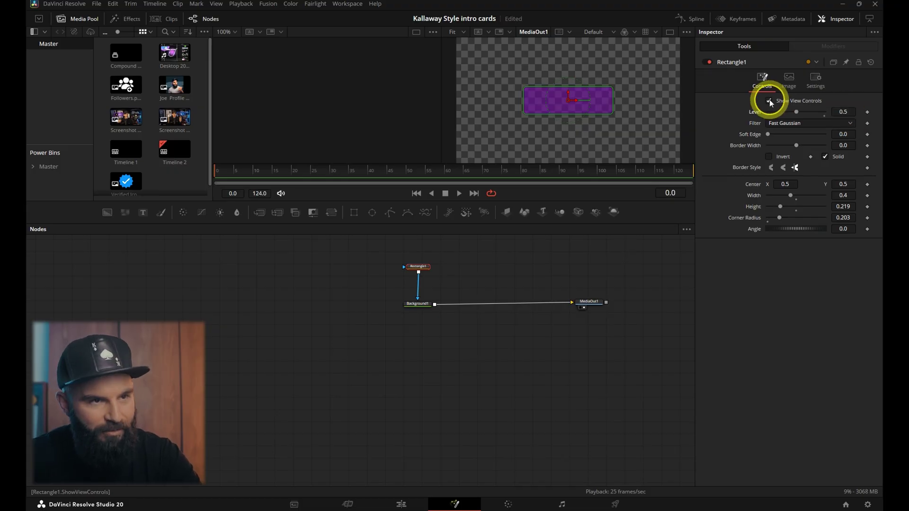
left_click(770, 99)
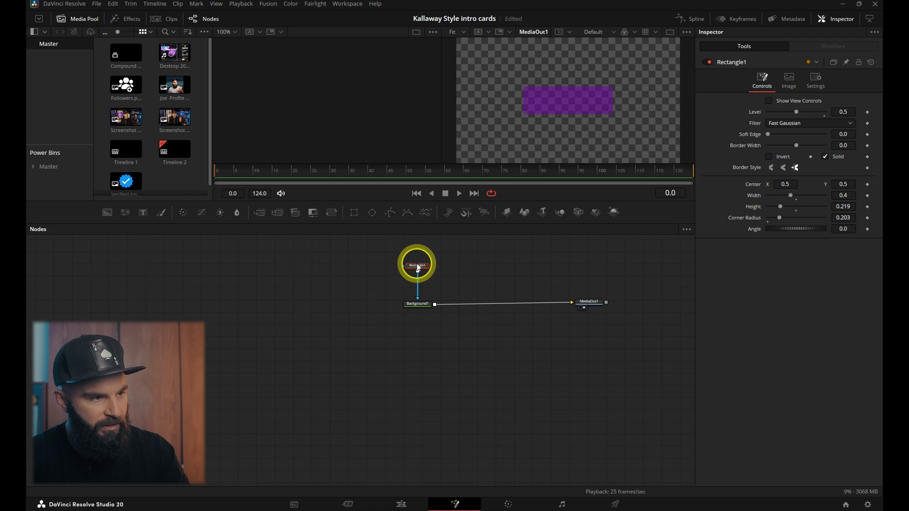
Paste a Rectangle1_1 copy, turn off Solid and set its soft edge to 0.003
key("ctrl+v")
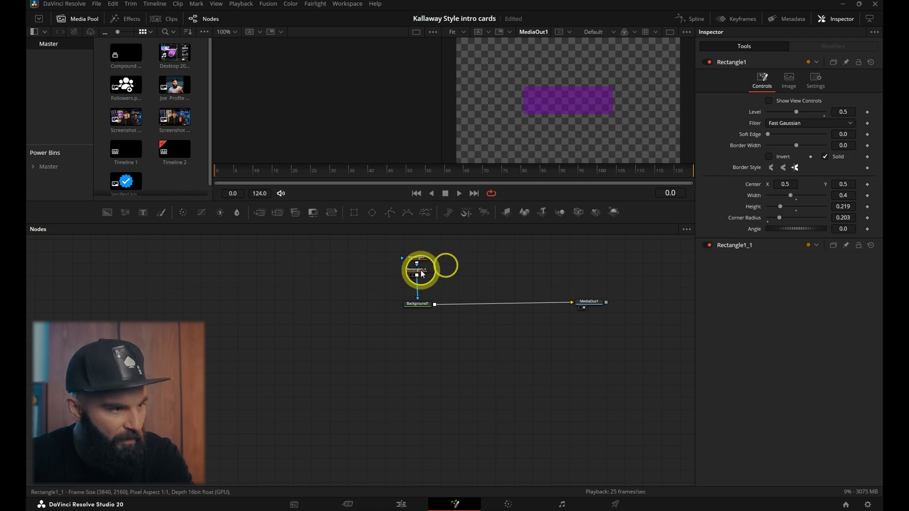
left_click(417, 273)
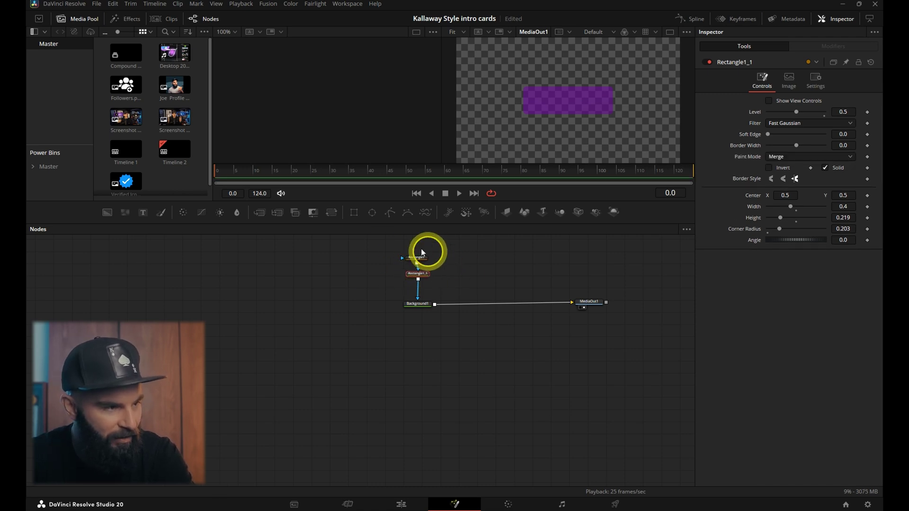
left_click(830, 167)
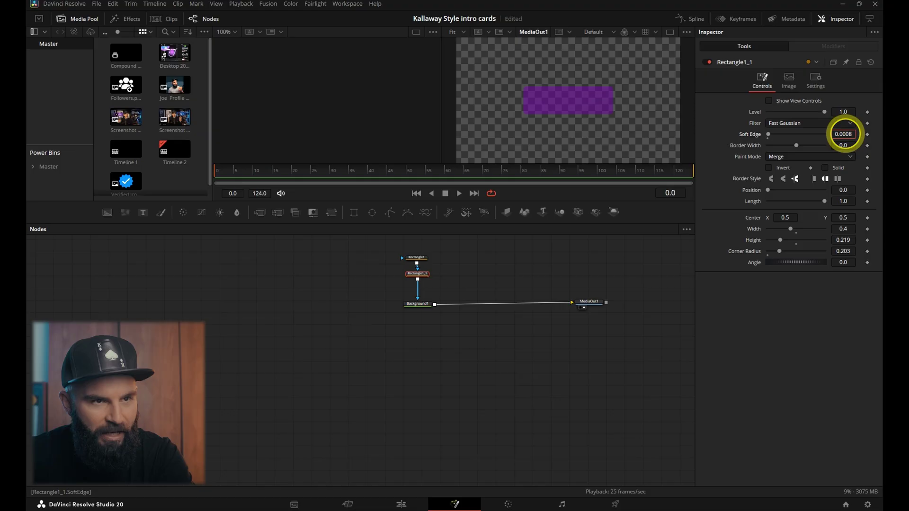
double_click(845, 134)
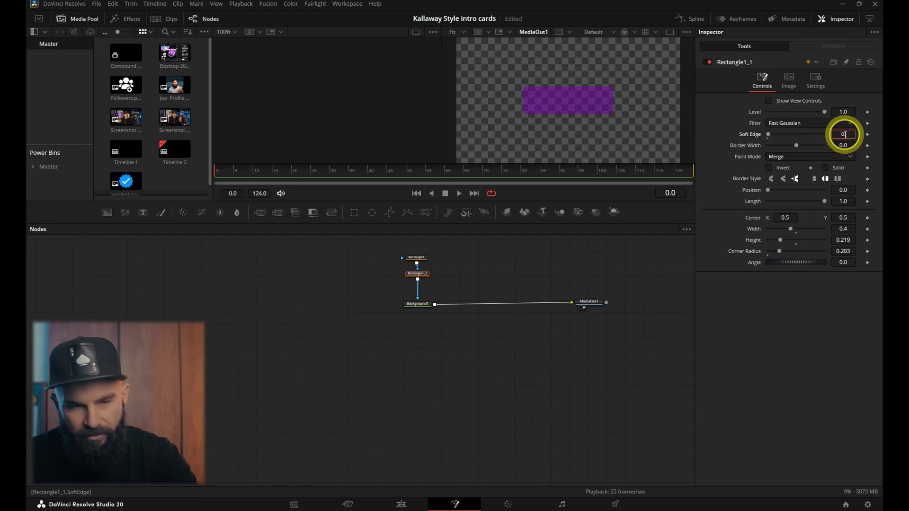
type("3")
key("Return")
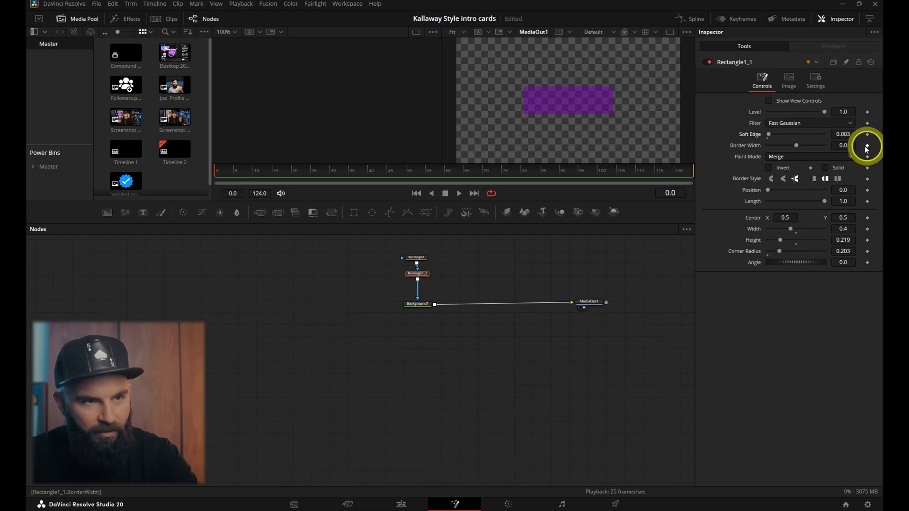
left_click(846, 145)
Add Merge1 after the background and a second Background node above it
key("shift+space")
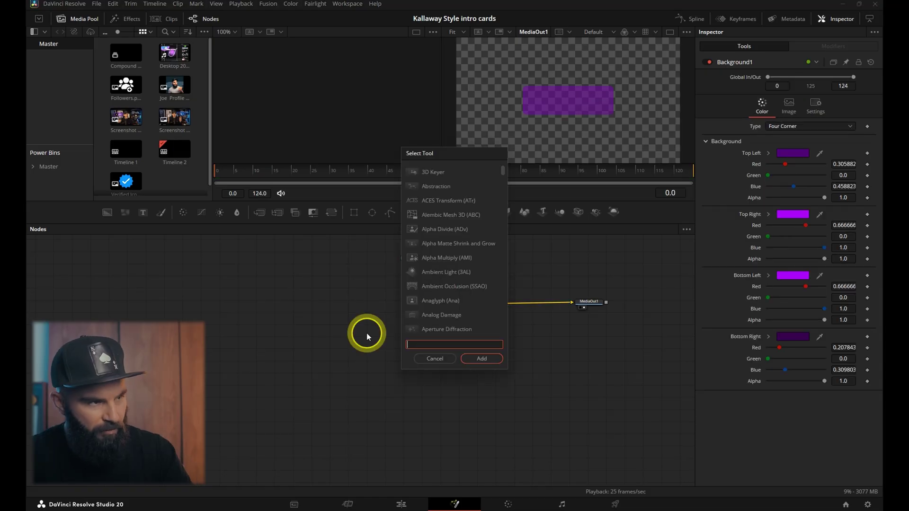
type("merge")
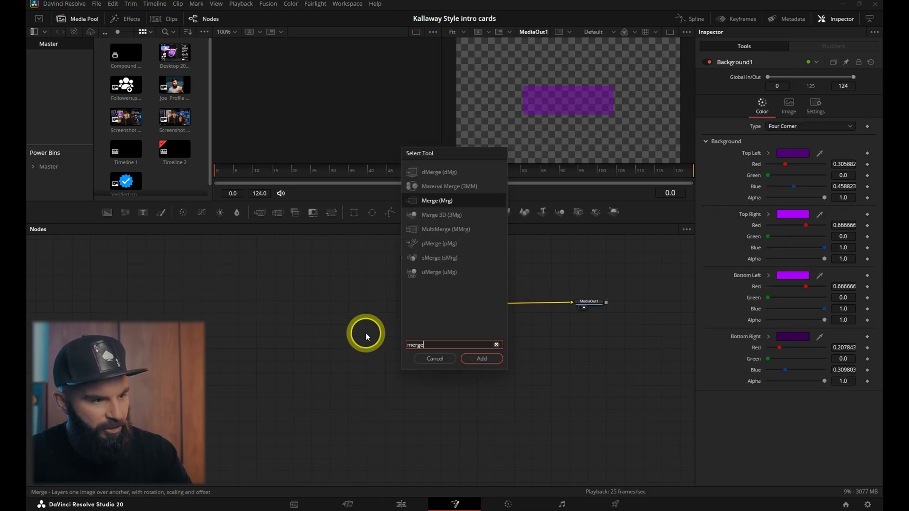
left_click(481, 358)
left_click_drag(452, 304, 465, 306)
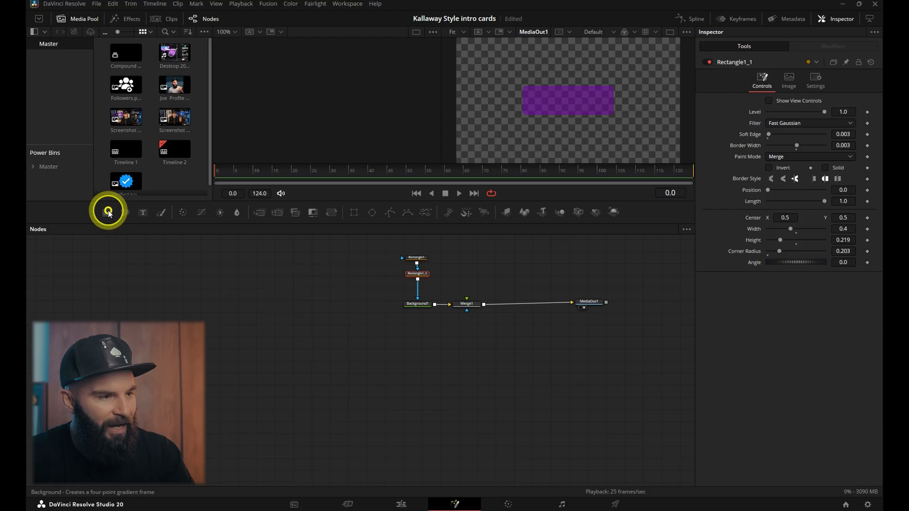
left_click_drag(107, 212, 471, 277)
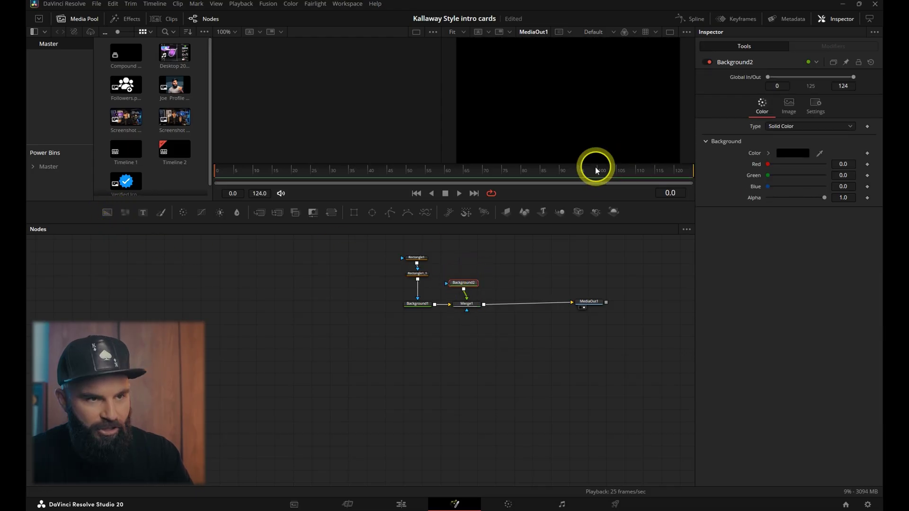
Make Background2 purple and mask it with a pasted rectangle copy
left_click(793, 153)
left_click(364, 207)
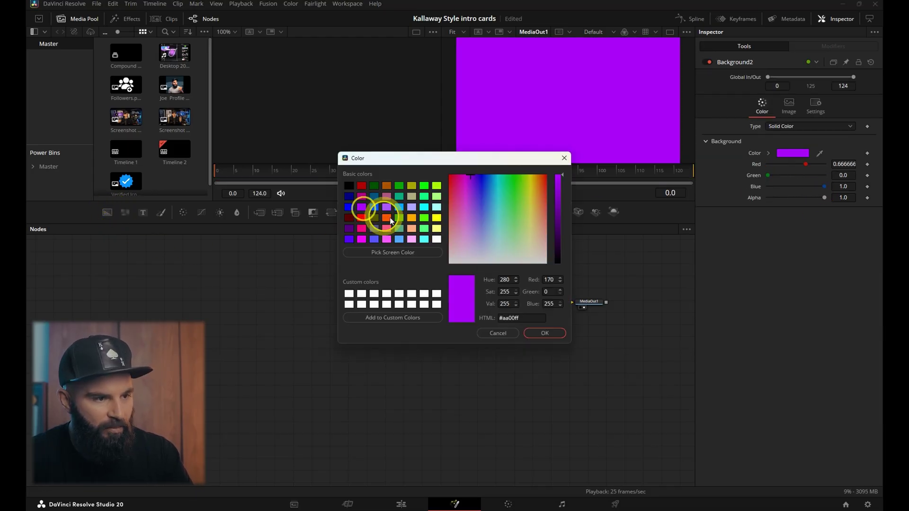
left_click(545, 333)
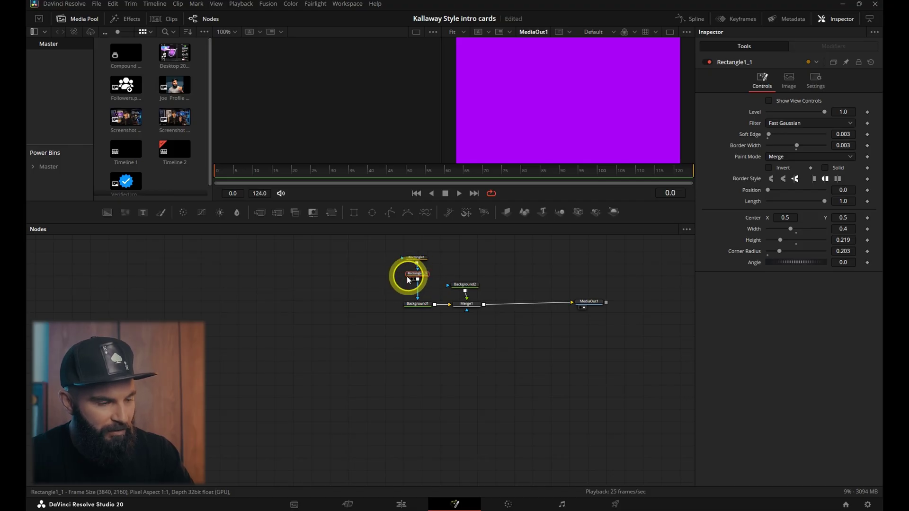
left_click(475, 258)
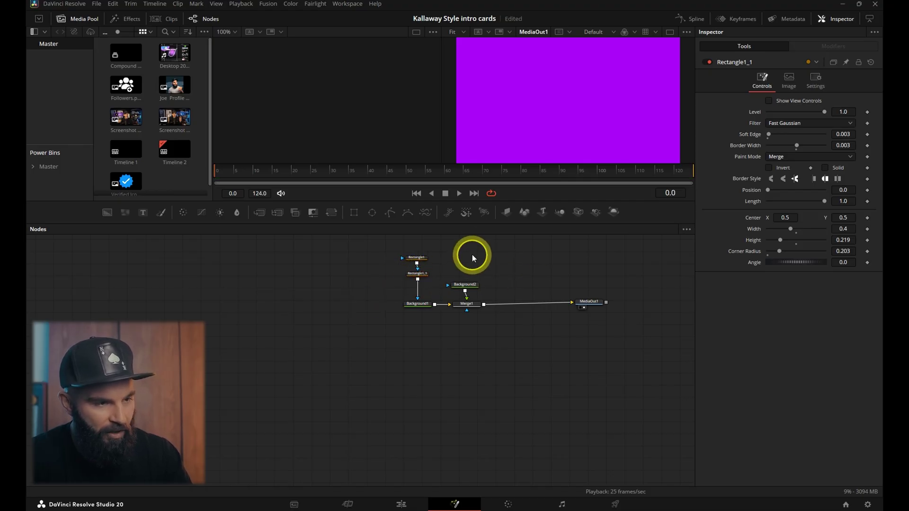
key("ctrl+v")
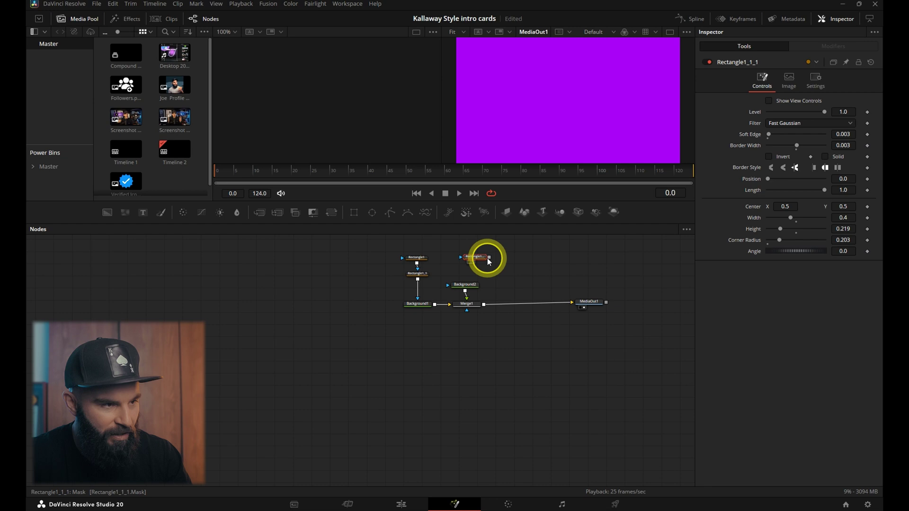
left_click_drag(489, 258, 465, 289)
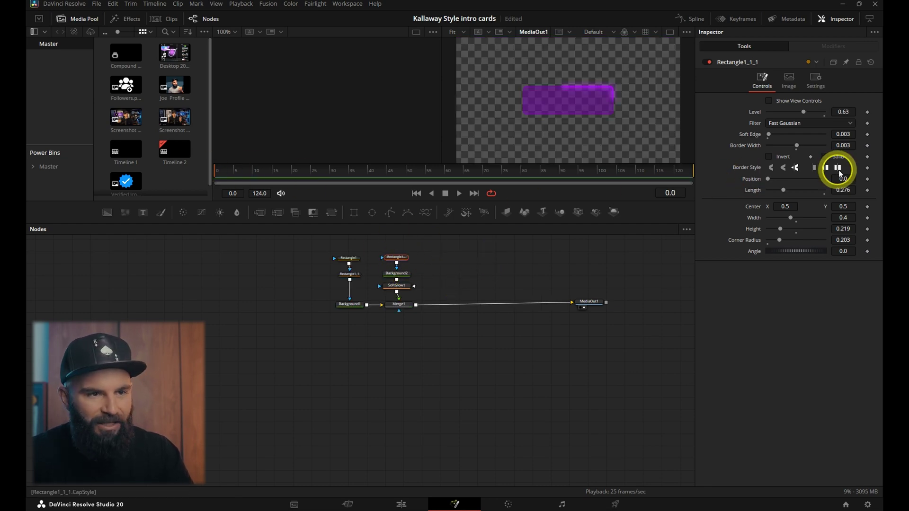
Keyframe the mask's border position, animating it from 0 to 1 by frame 120
left_click(867, 179)
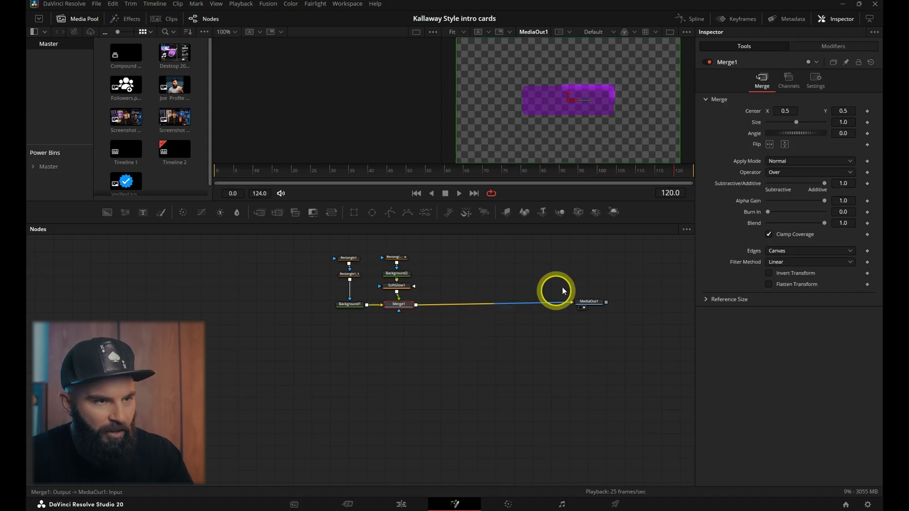
left_click(674, 170)
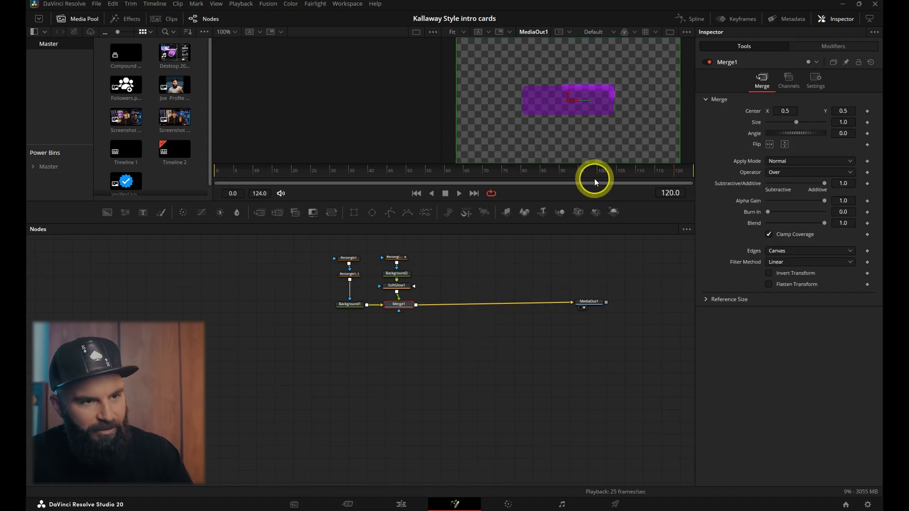
left_click(388, 257)
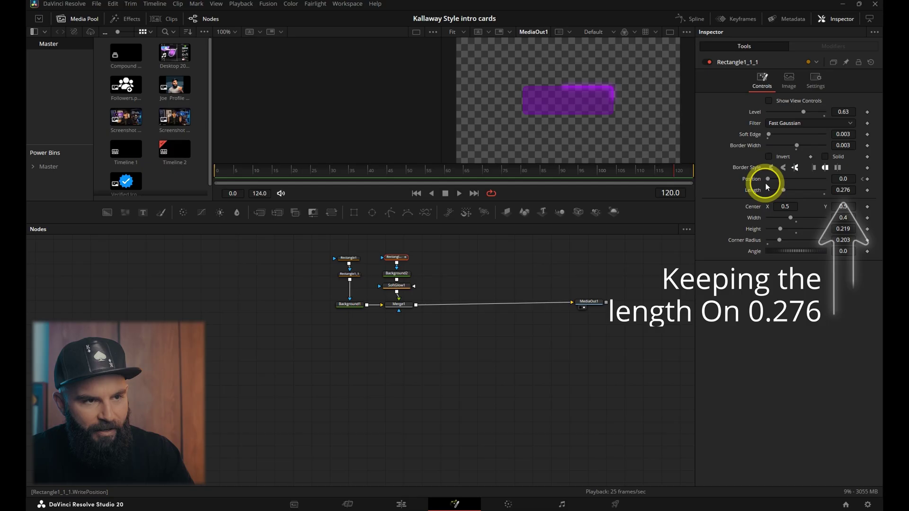
left_click_drag(768, 179, 850, 180)
left_click(397, 273)
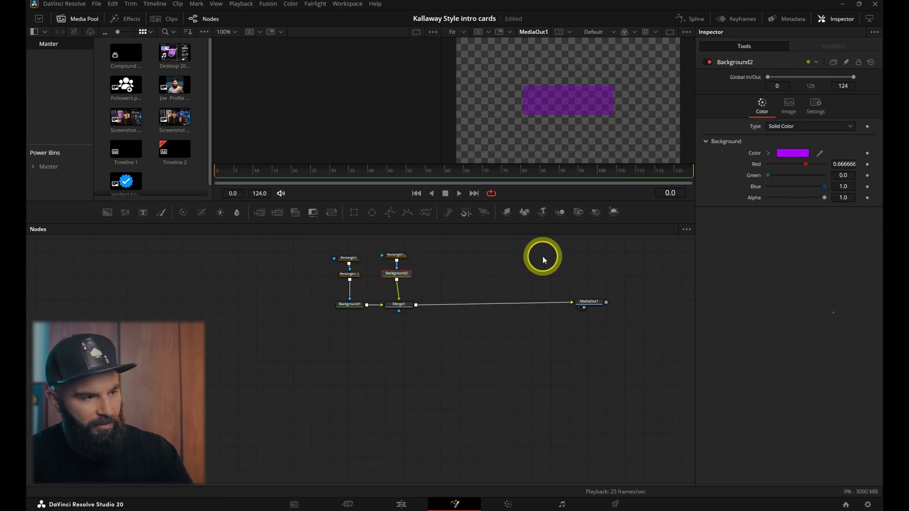
Add a SoftGlow after Background2 with higher gain and larger glow size
type("soft")
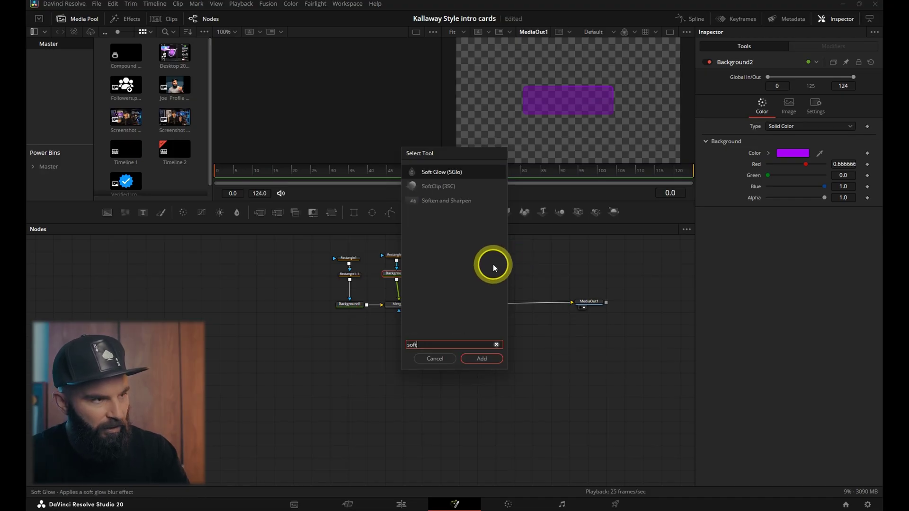
key("Return")
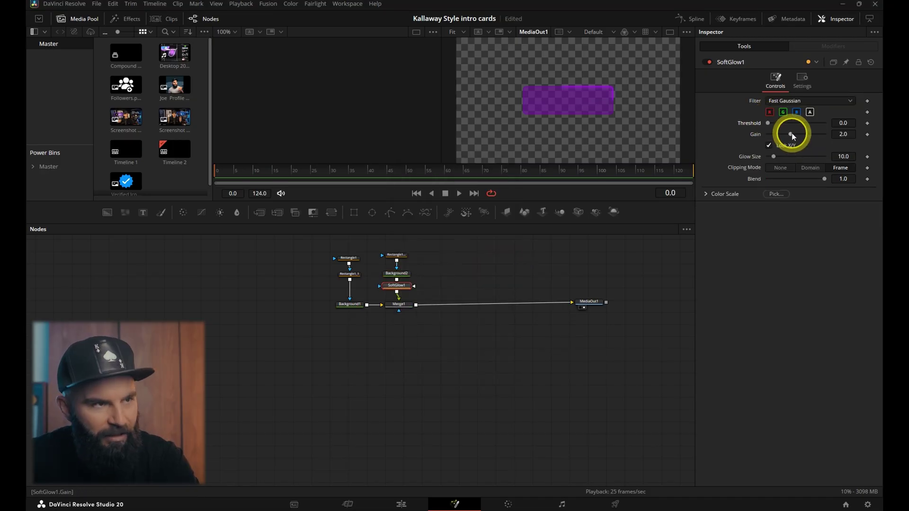
left_click_drag(791, 134, 780, 157)
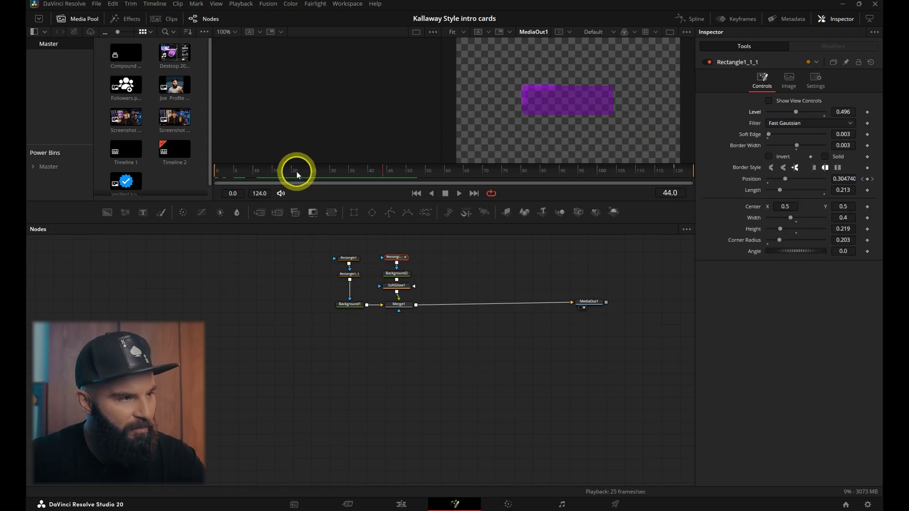
left_click_drag(215, 171, 386, 172)
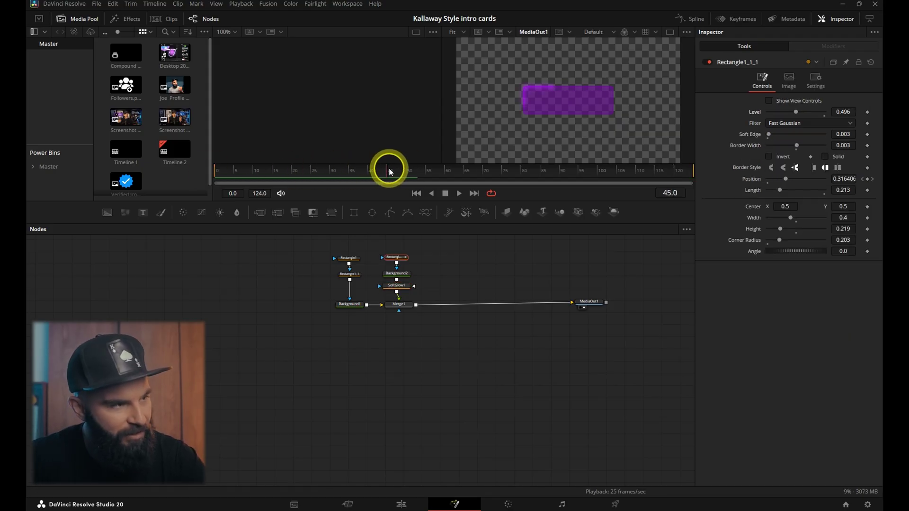
Keyframe the rectangle's Level across several frames, dipping to 0.118 at frame 71
left_click(868, 113)
left_click_drag(417, 170, 544, 174)
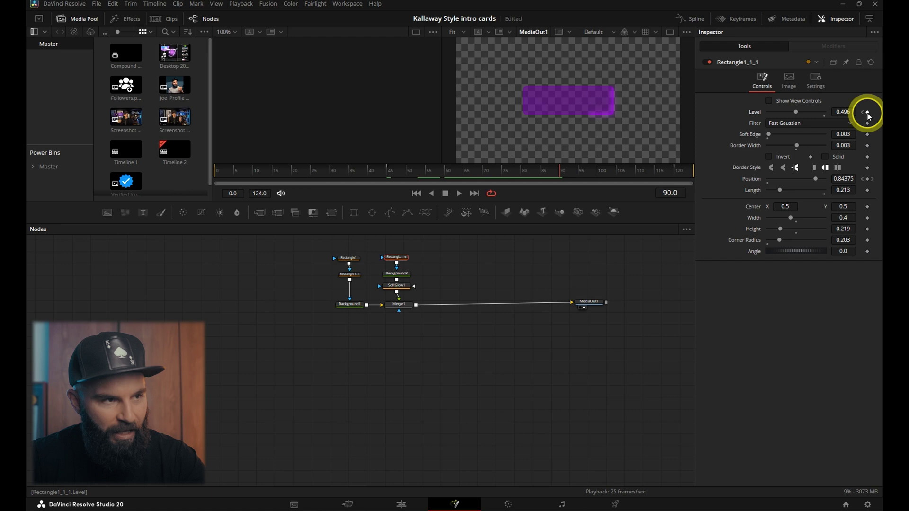
left_click_drag(442, 184, 426, 173)
left_click(797, 116)
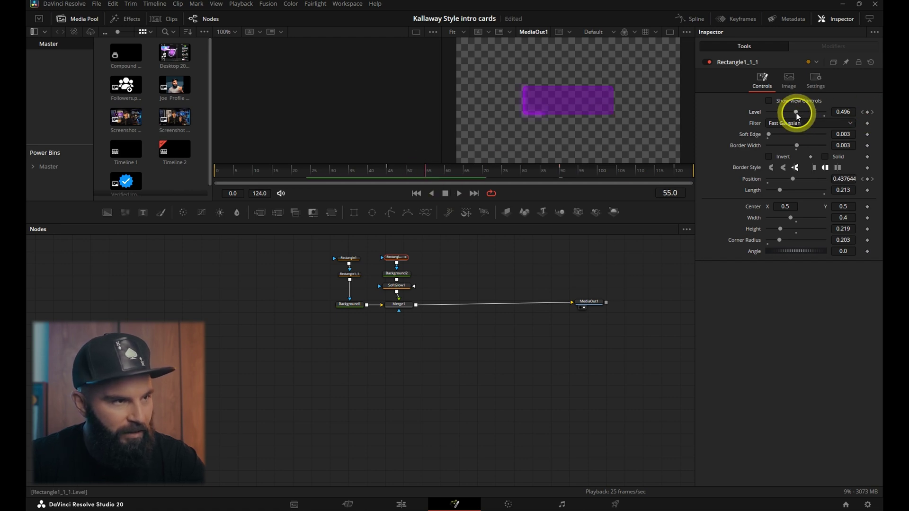
left_click_drag(405, 178, 490, 175)
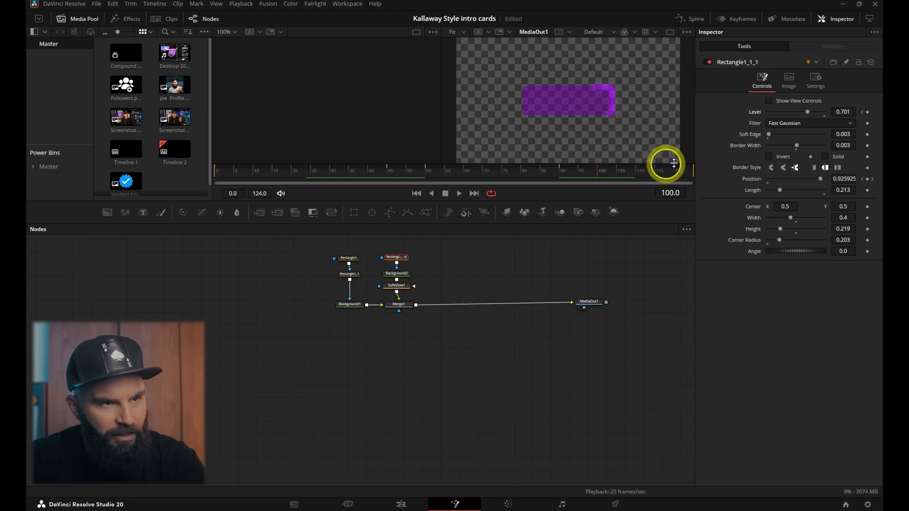
left_click_drag(807, 111, 775, 112)
left_click_drag(633, 167, 640, 167)
left_click_drag(505, 173, 369, 173)
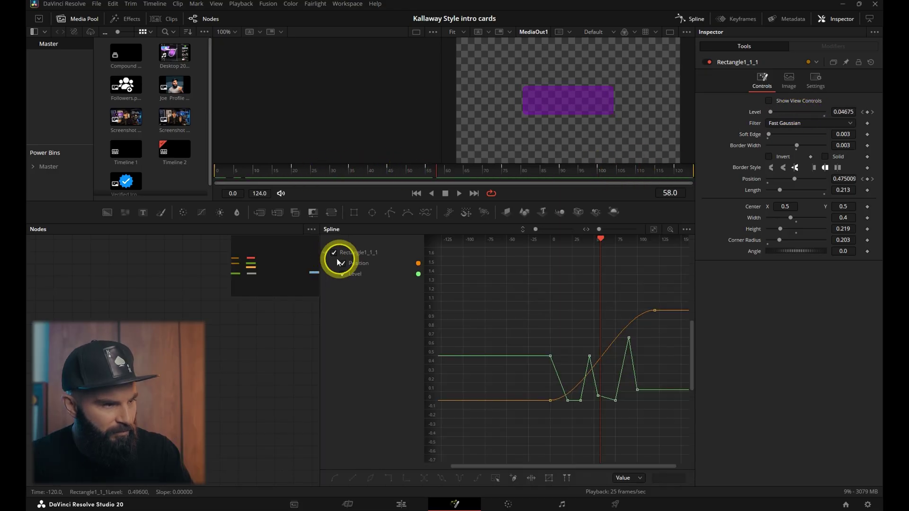
Show only the Level curve in the Spline editor
left_click(333, 254)
left_click(334, 253)
left_click(342, 273)
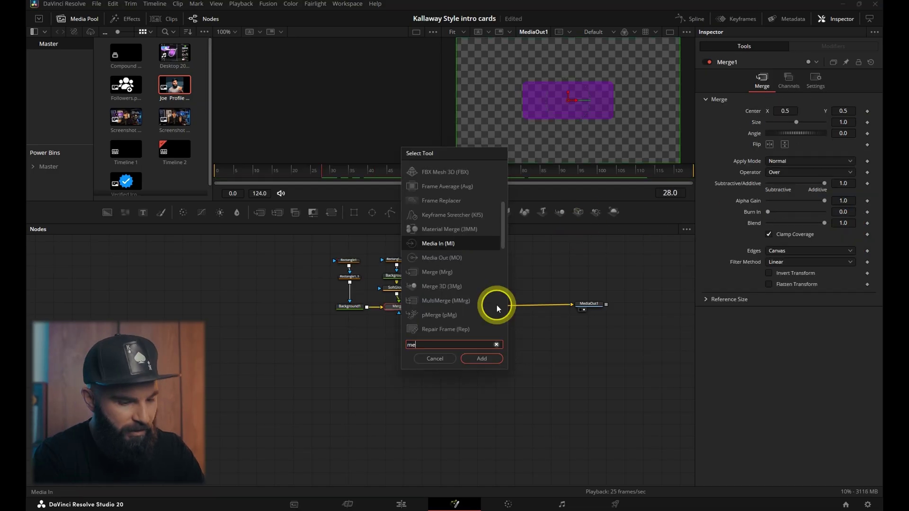
Add Merge2 with the profile photo clip cropped by an Ellipse mask
type("merg")
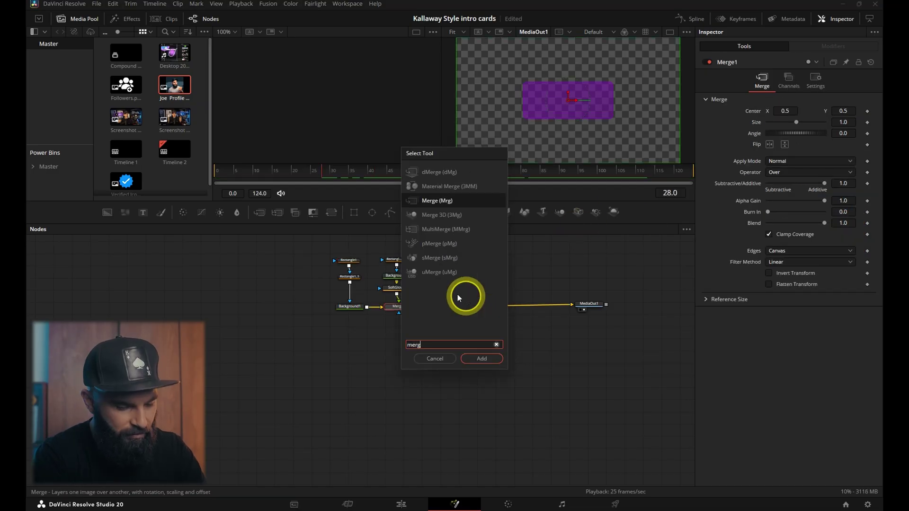
left_click(490, 359)
left_click_drag(170, 82, 452, 302)
mouse_move(456, 266)
left_mouse_down()
mouse_move(450, 277)
mouse_move(451, 256)
left_mouse_up()
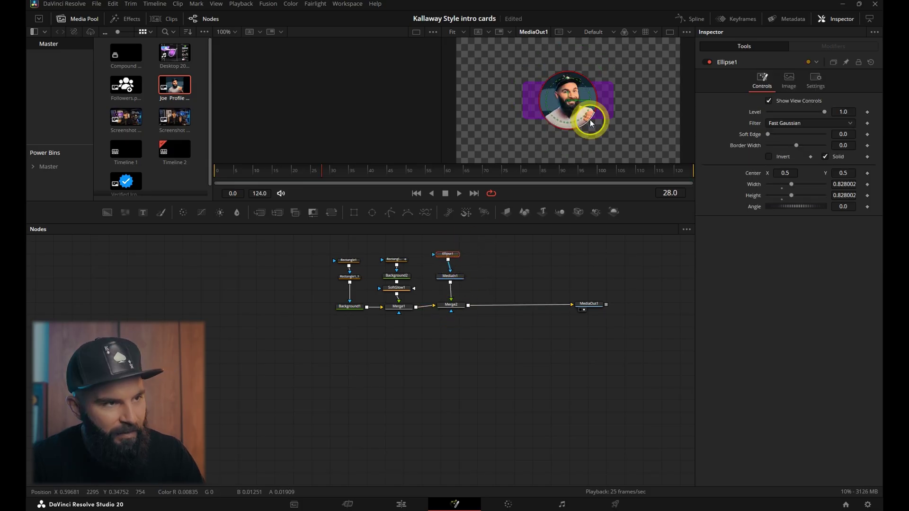
left_click_drag(592, 117, 590, 124)
Scale the profile photo to 0.414 and move it left to Center X 0.398
left_click(590, 124)
left_click(840, 121)
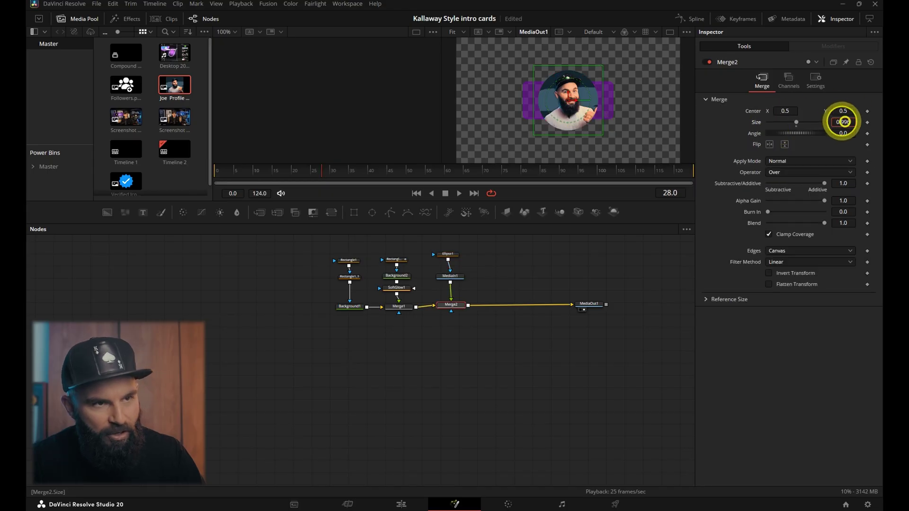
left_click_drag(843, 122, 627, 132)
mouse_move(787, 112)
left_mouse_down()
mouse_move(734, 107)
mouse_move(786, 111)
left_mouse_up()
scroll(582, 106, "up", 3)
key("shift+space")
Add Merge3 with the followers icon placed right of the photo
type("merge")
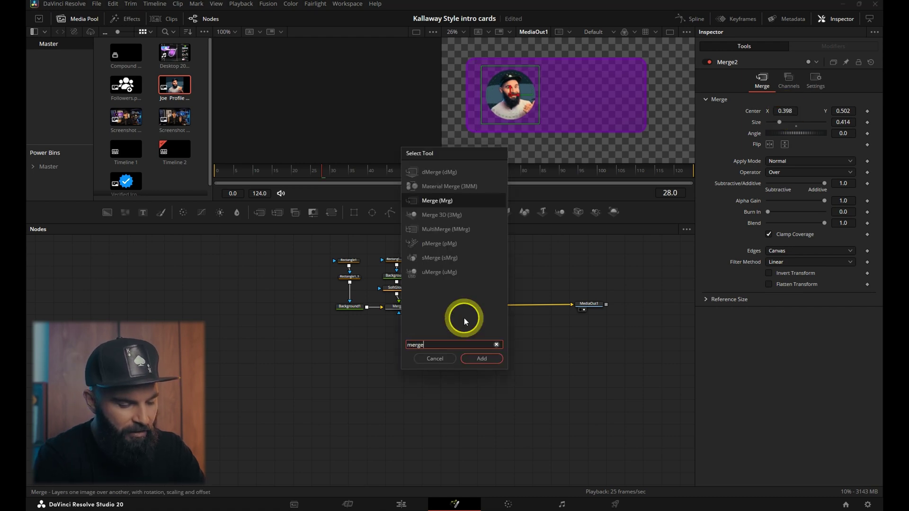
left_click(495, 361)
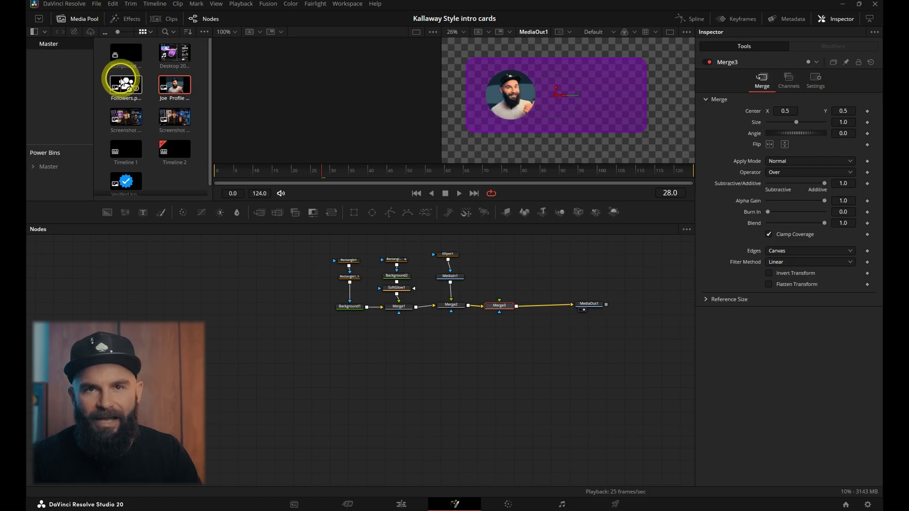
left_click_drag(123, 83, 500, 301)
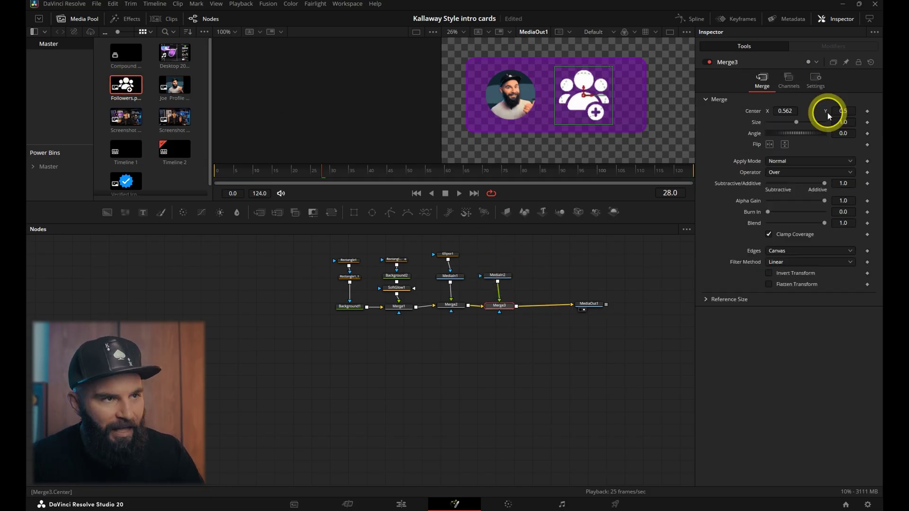
mouse_move(836, 111)
left_mouse_down()
mouse_move(784, 113)
mouse_move(847, 122)
left_mouse_up()
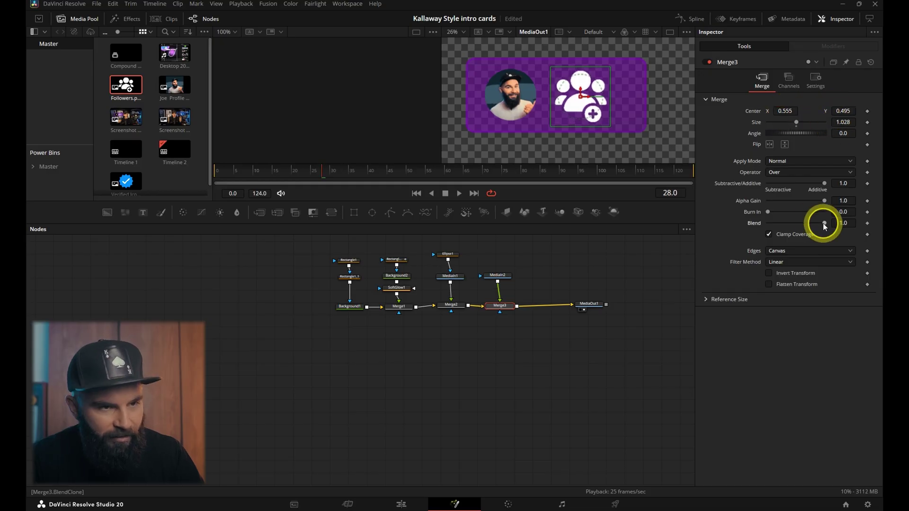
Half-blend the followers icon and mask it with Rectangle2, soft edge 0.1307
left_click_drag(824, 224, 794, 225)
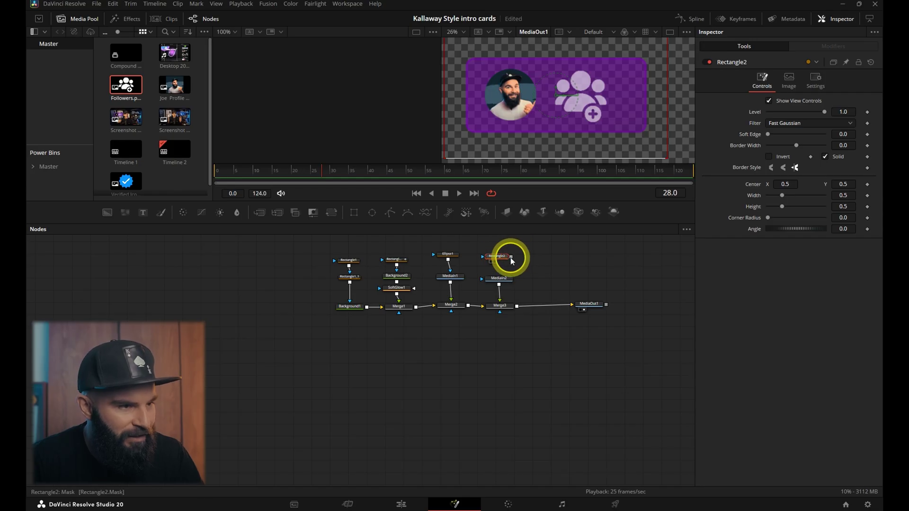
left_click_drag(512, 261, 500, 276)
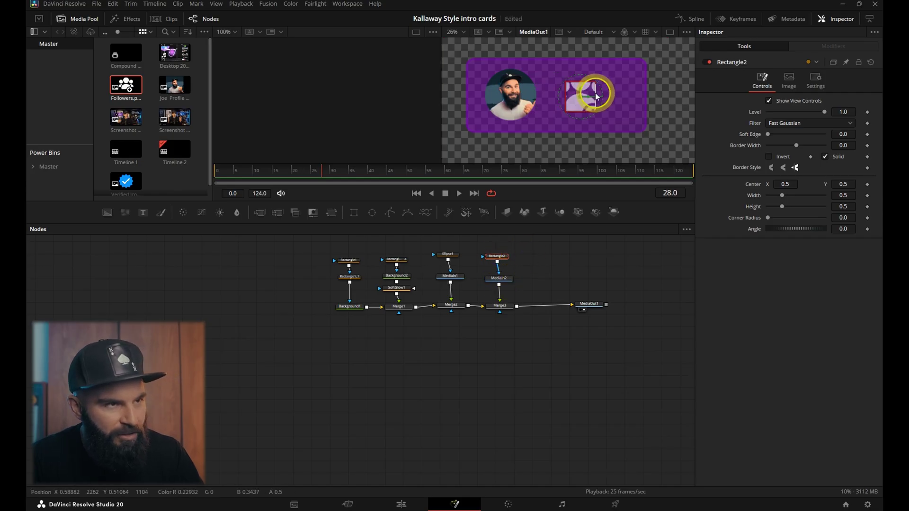
mouse_move(596, 94)
left_mouse_down()
mouse_move(634, 92)
mouse_move(590, 68)
mouse_move(590, 77)
left_mouse_up()
left_click_drag(768, 134, 809, 145)
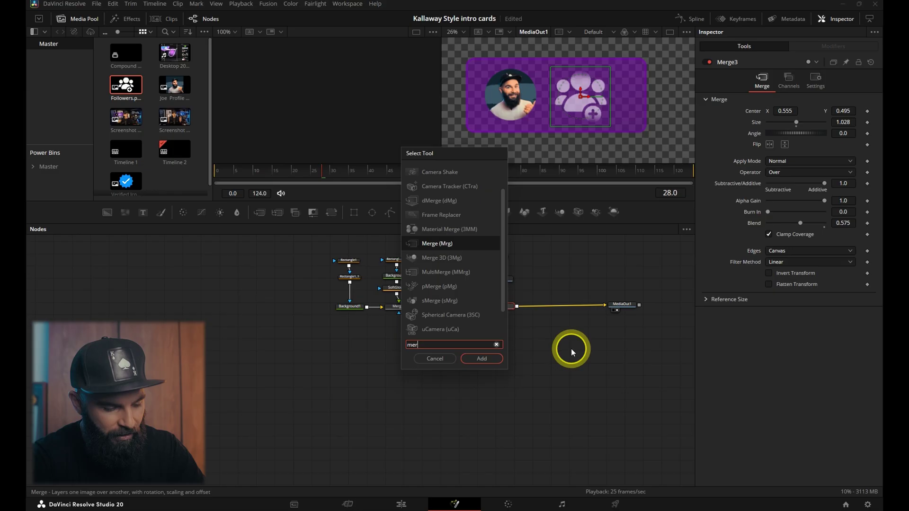
Add a Text node typing the creator's name in Montserrat Regular with tighter tracking
type("ge")
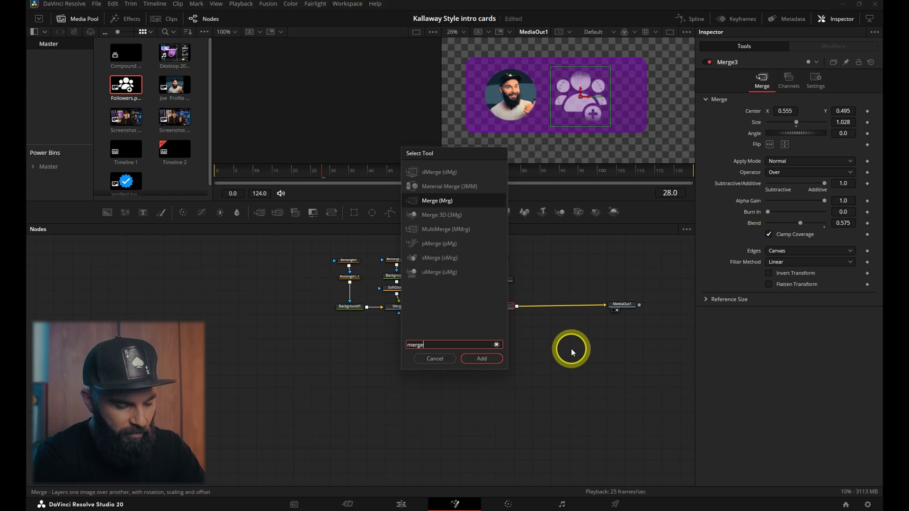
left_click(476, 359)
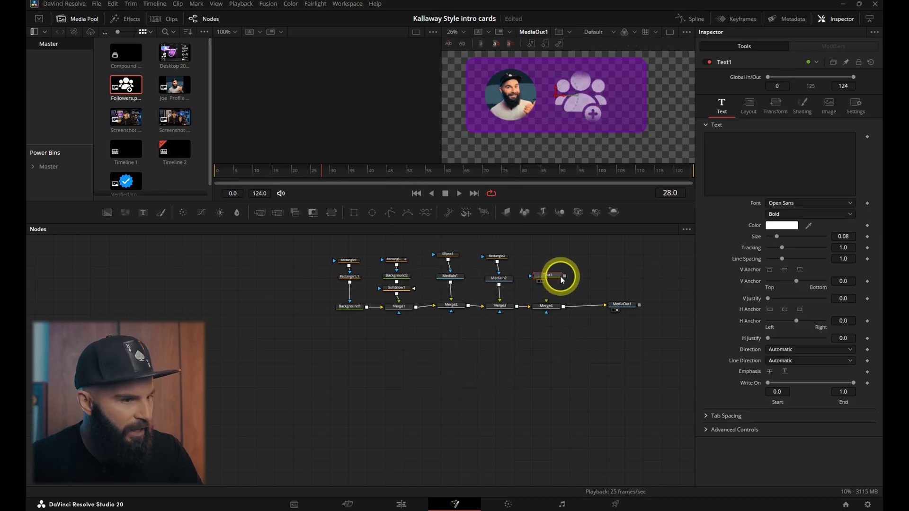
left_click_drag(563, 276, 546, 303)
left_click(744, 150)
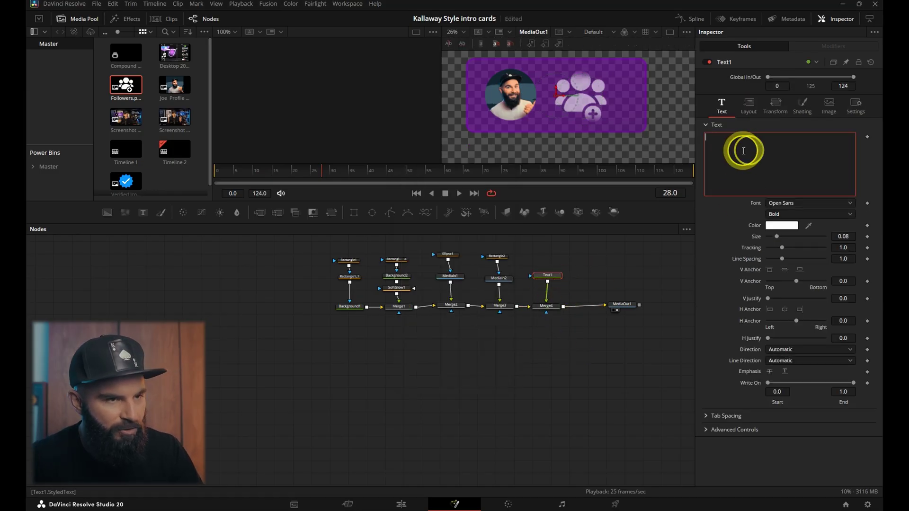
type("Joe ")
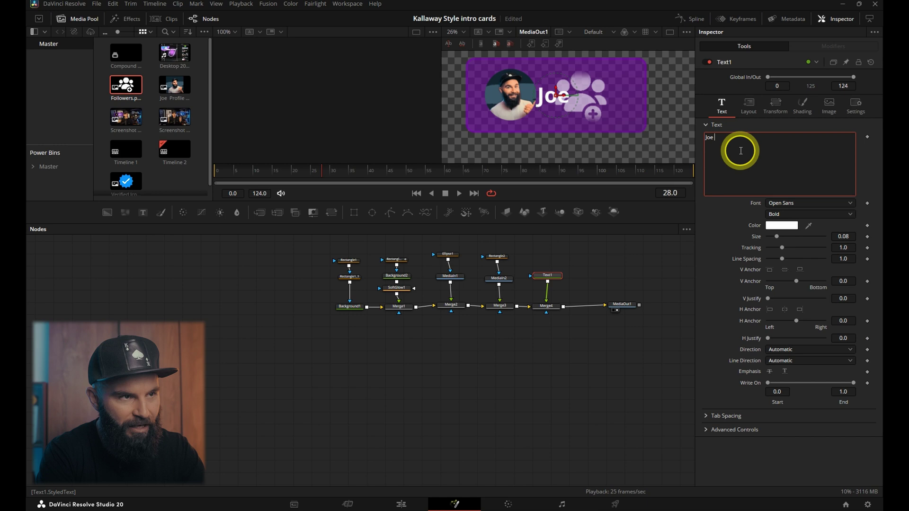
type("Van")
type("z")
left_click(810, 203)
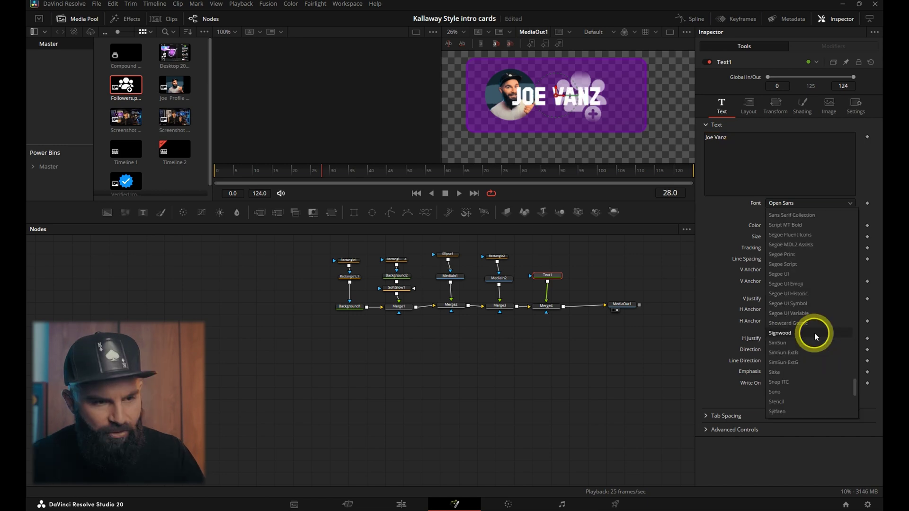
scroll(815, 334, "down", 6)
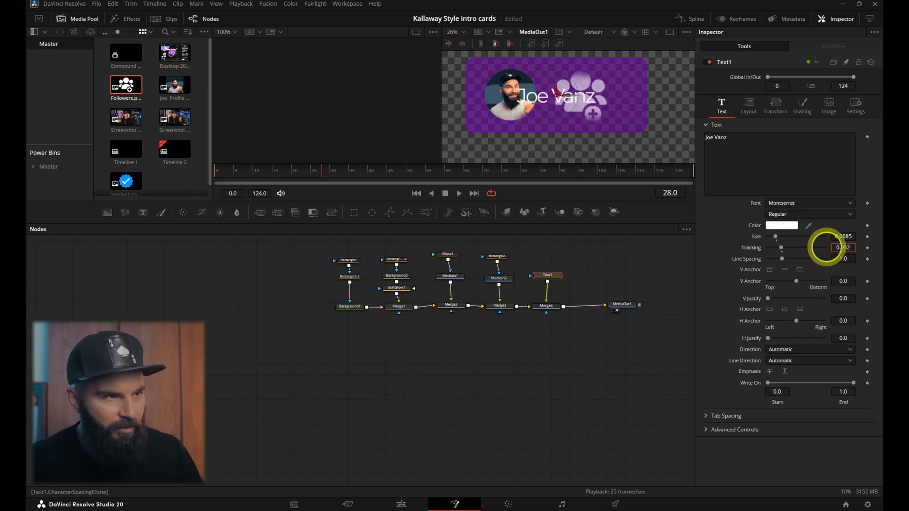
left_click_drag(825, 248, 830, 247)
Shade the name with softness 10, glow 0.654 and glow blend 0.386
left_click(802, 105)
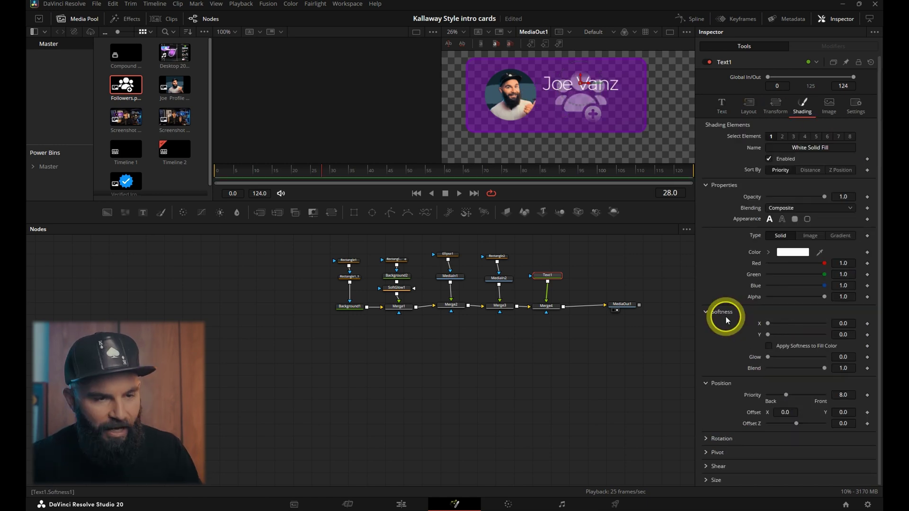
left_click(843, 323)
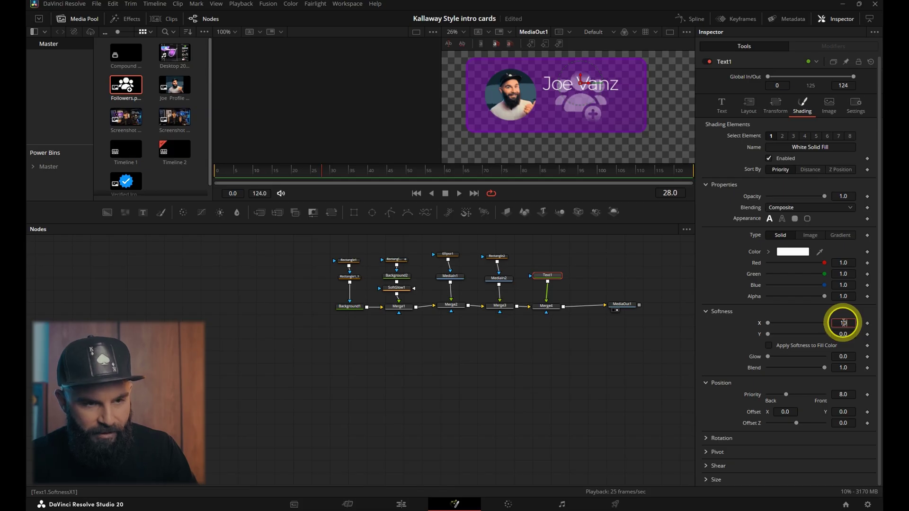
key("Return")
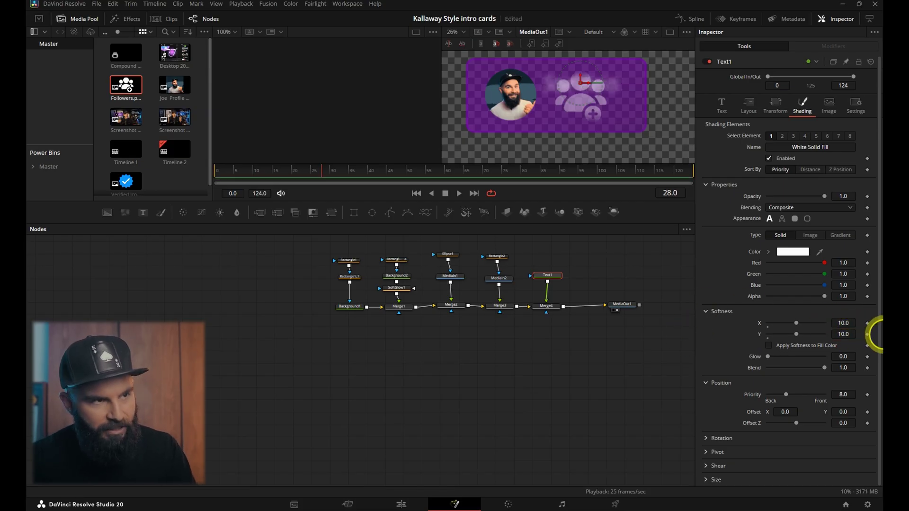
left_click(805, 357)
left_click_drag(813, 368, 830, 356)
Add Merge5 with the verified badge at centre 0.66/0.54, size 0.213, blend 0.712
left_click(546, 306)
key("shift+space")
type("merge")
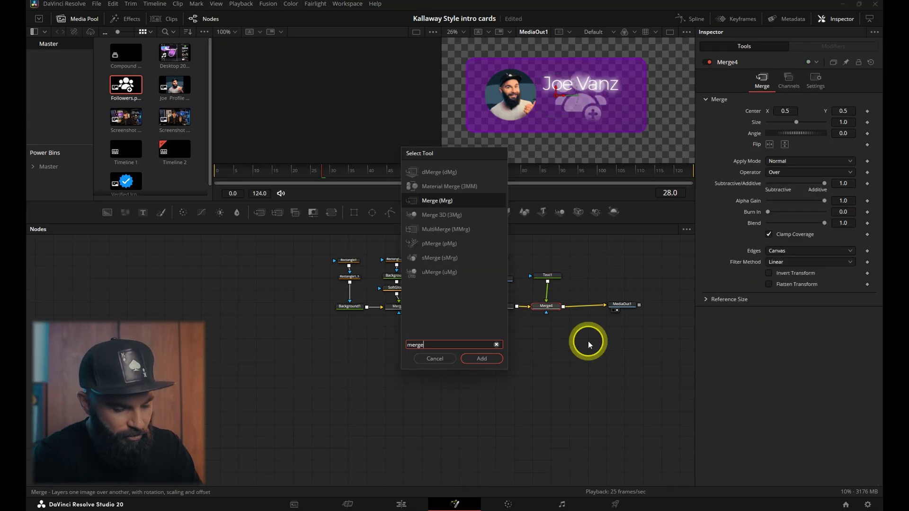
key("Return")
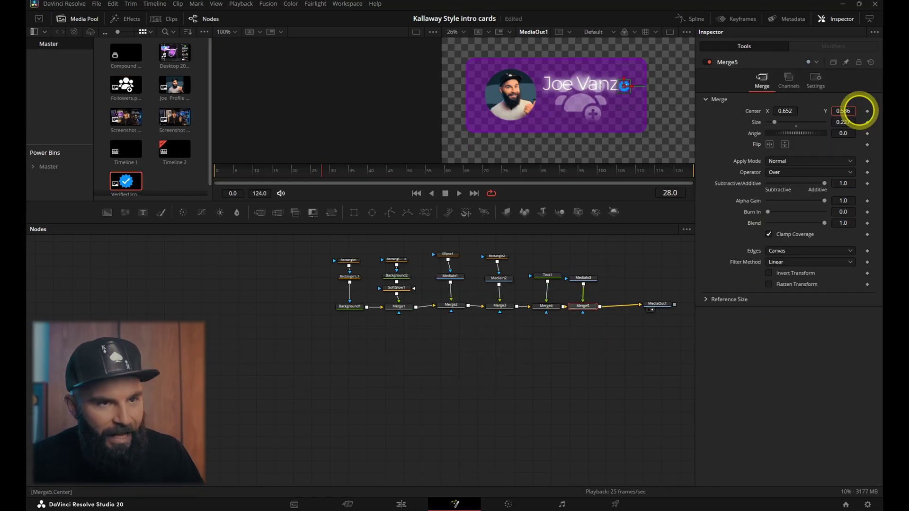
left_click(783, 111)
left_click_drag(786, 111, 785, 112)
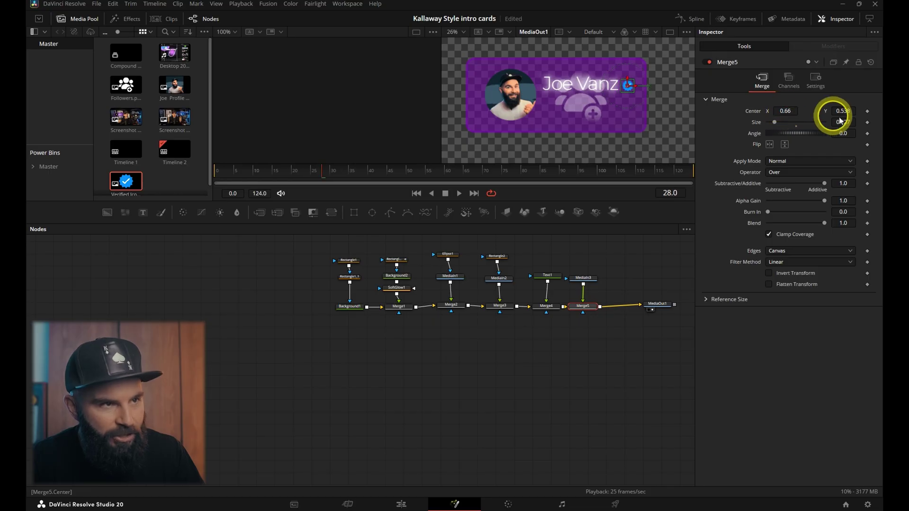
left_click_drag(824, 223, 804, 223)
left_click_drag(689, 219, 784, 249)
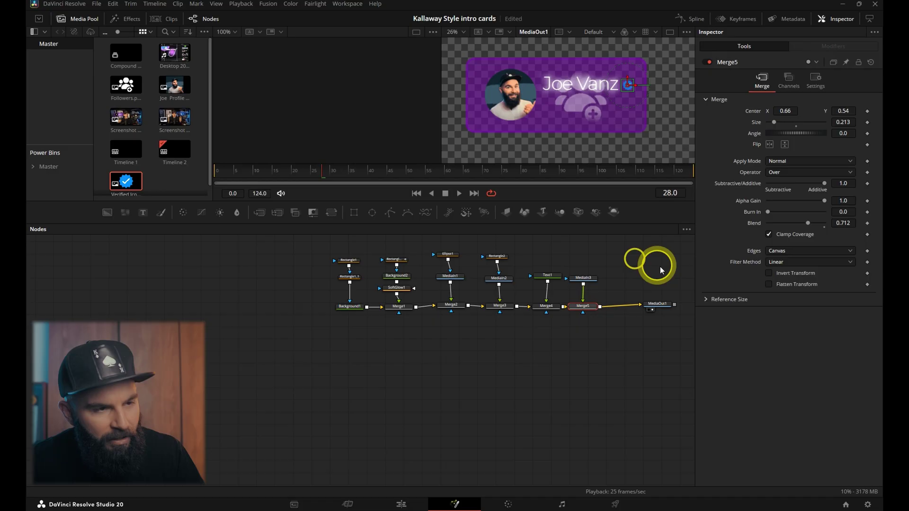
left_click(401, 504)
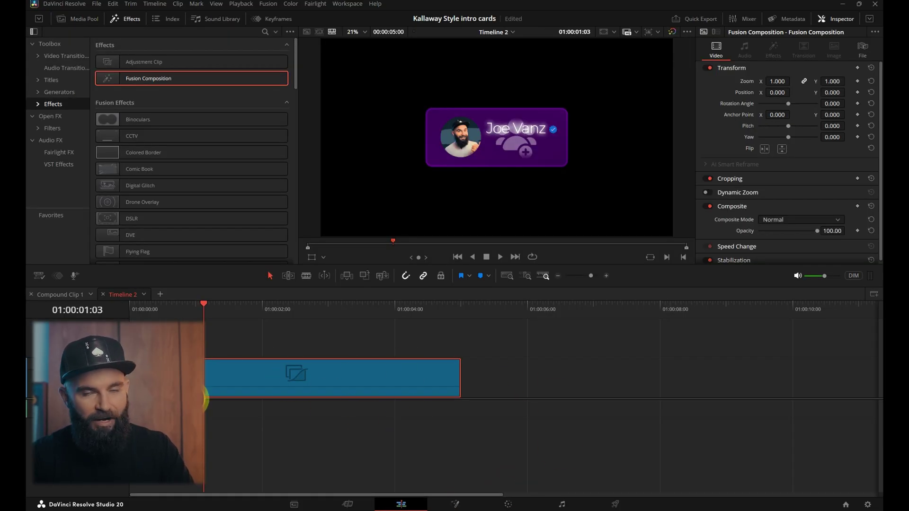
Place a Text+ title on V2 above the card, trim it to the playhead, and type '1800 Subs'
left_click(51, 79)
left_click(135, 160)
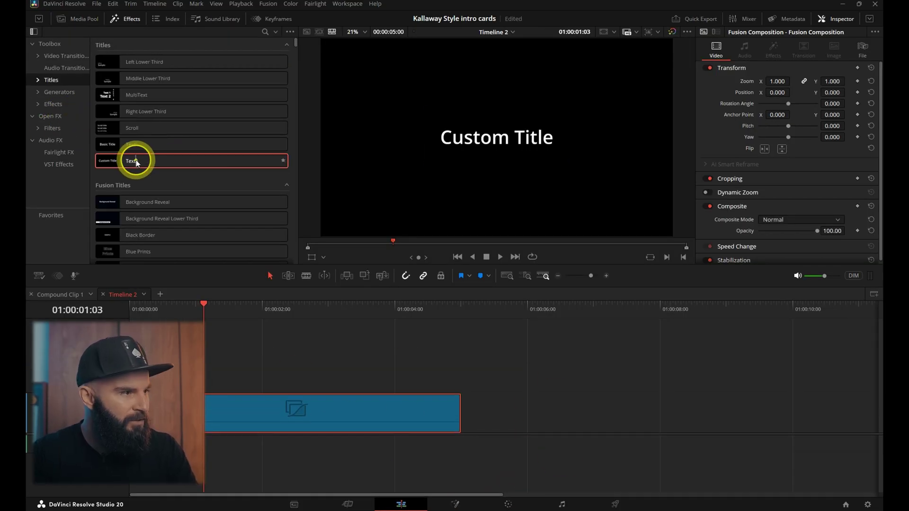
left_click_drag(135, 160, 248, 377)
left_click_drag(452, 378, 204, 379)
left_click_drag(738, 127, 679, 128)
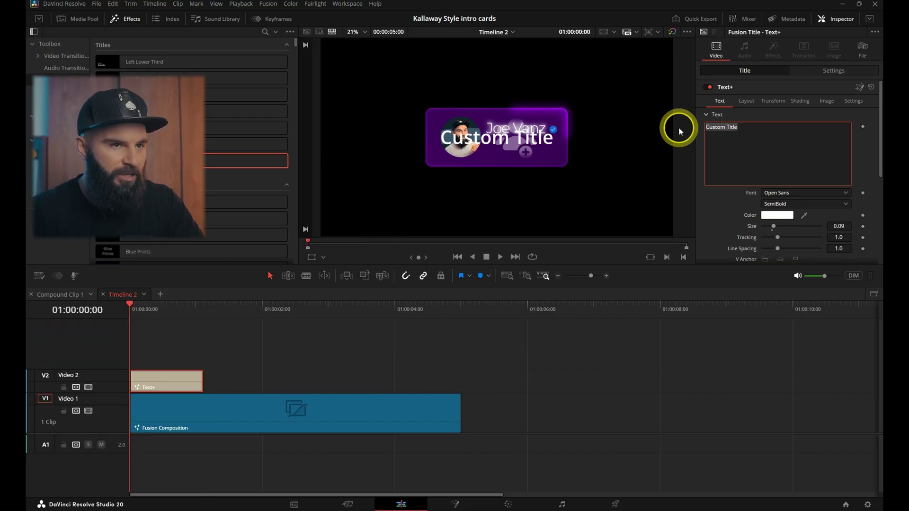
type("1800 Su")
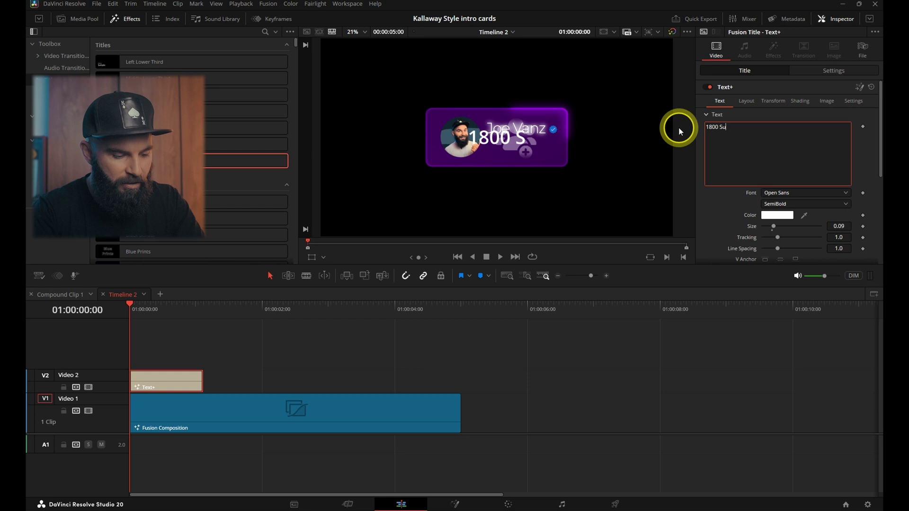
type("bs")
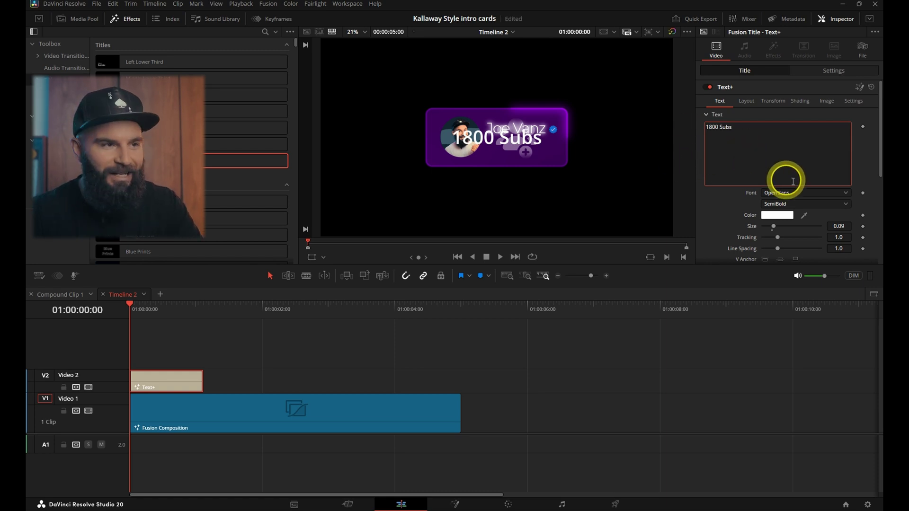
Shade the 1800 text with Softness X and Y of 10, glow about 0.95 and blend about 0.09
left_click(800, 101)
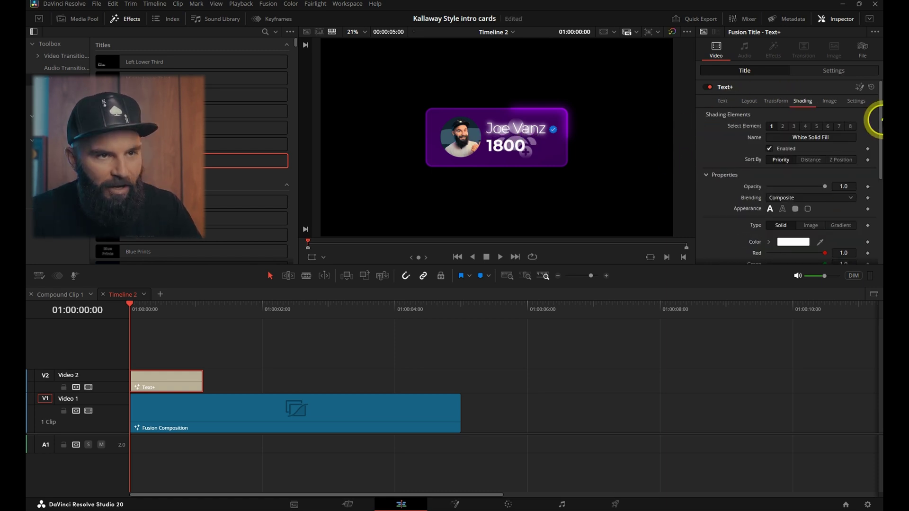
scroll(846, 242, "down", 6)
left_click(841, 157)
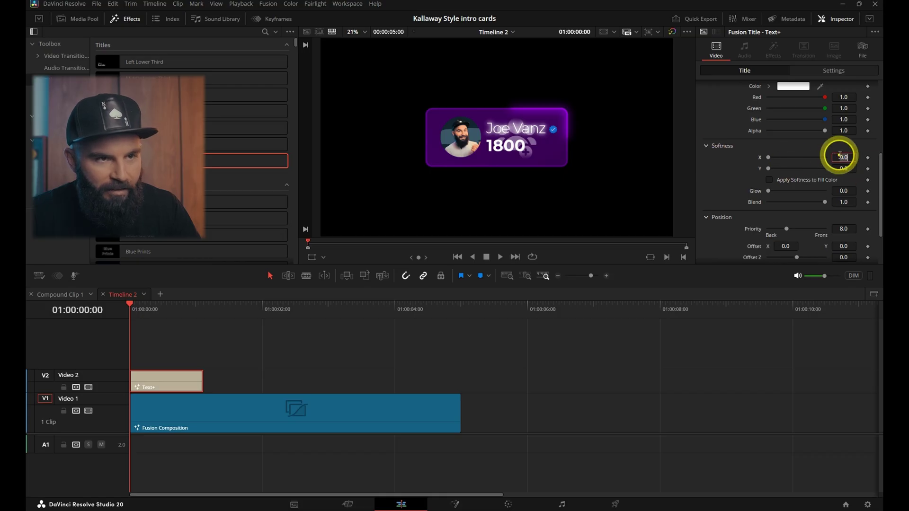
type("10")
double_click(851, 169)
type("10")
left_click(741, 178)
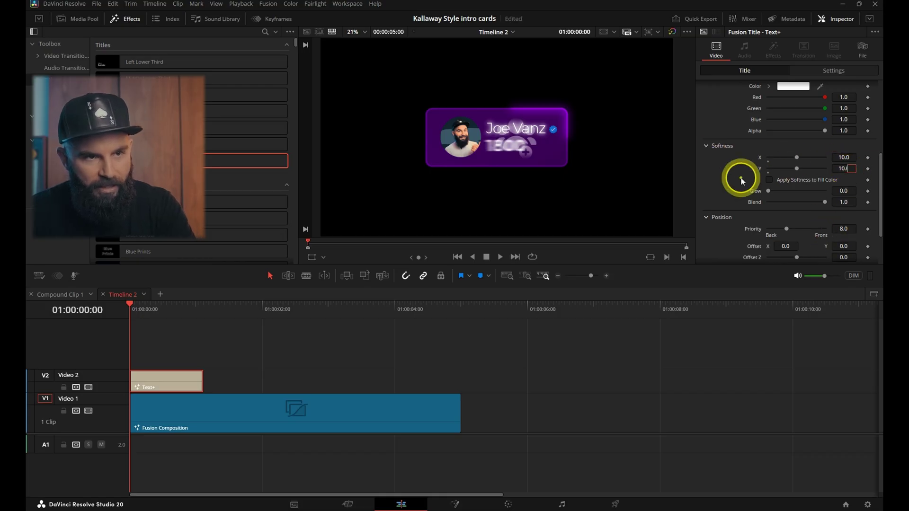
key("Return")
mouse_move(768, 191)
left_mouse_down()
mouse_move(836, 191)
mouse_move(775, 206)
left_mouse_up()
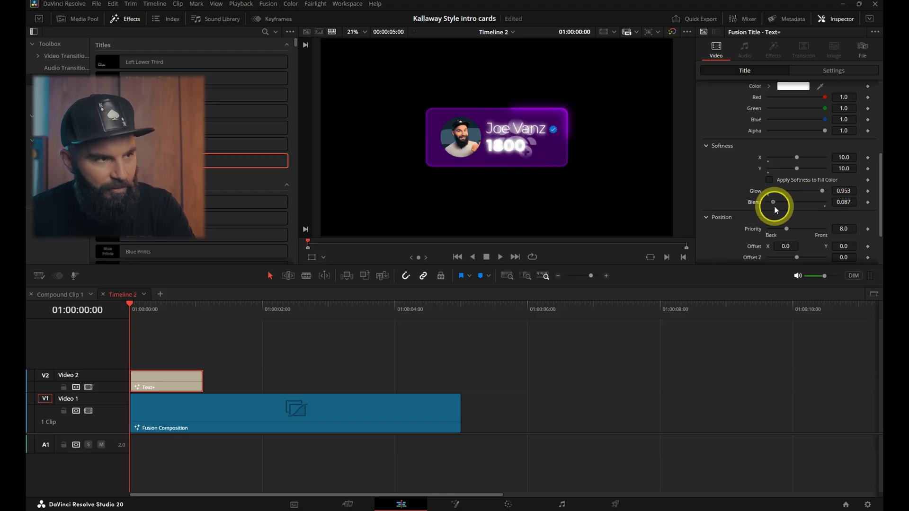
Add an expression to the title's text and paste in the saved counter script
right_click(734, 146)
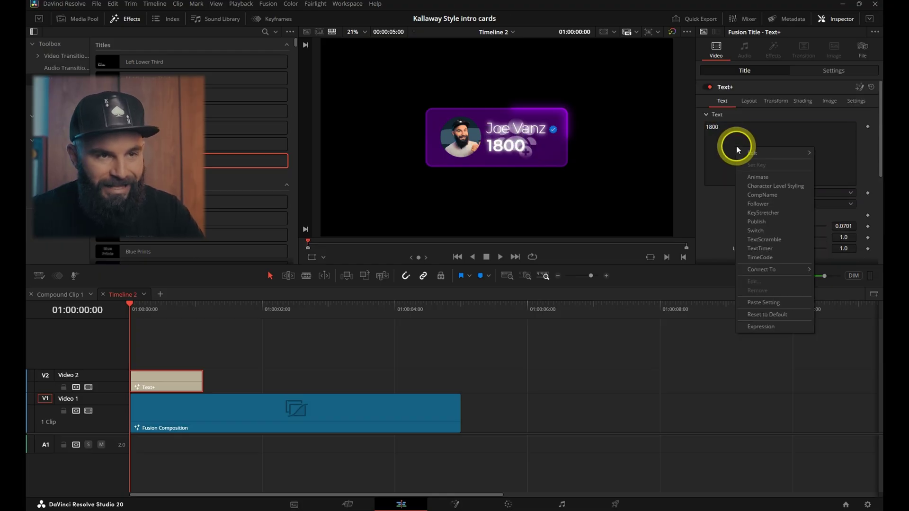
left_click(760, 327)
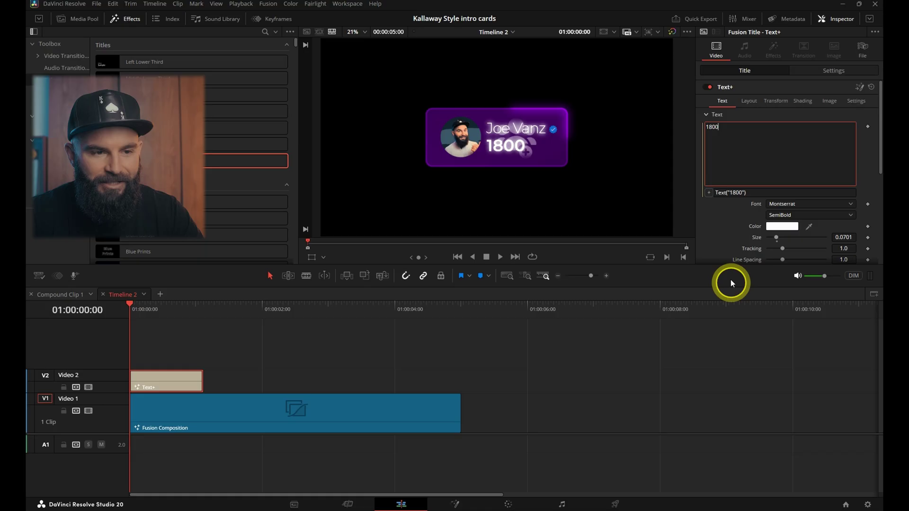
left_click(727, 220)
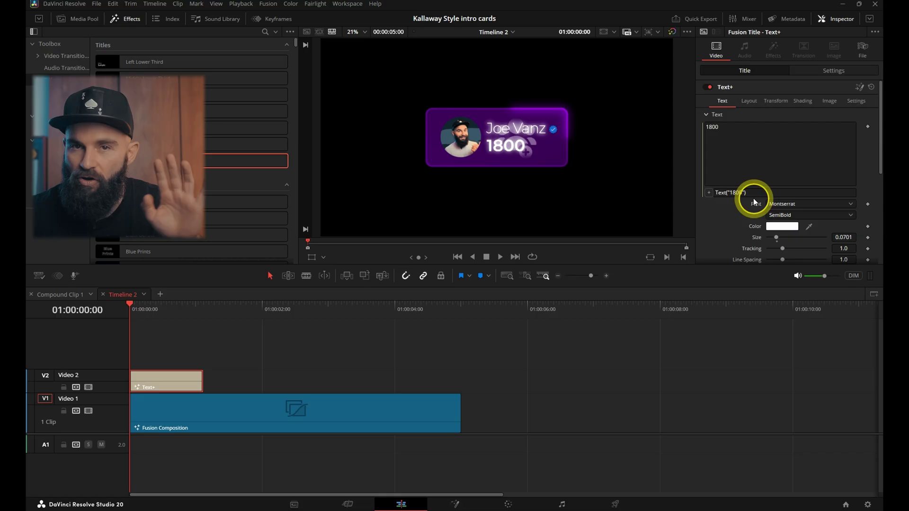
mouse_move(574, 509)
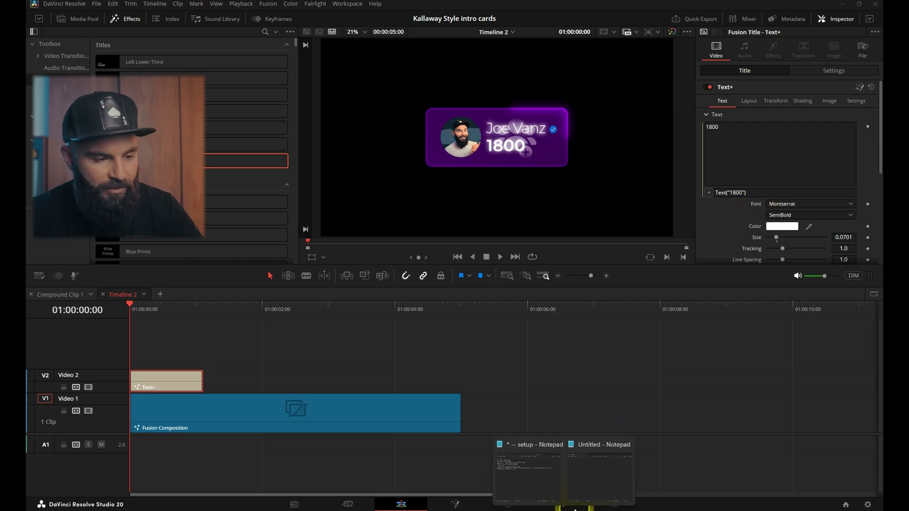
left_click(529, 483)
left_click_drag(320, 125, 454, 193)
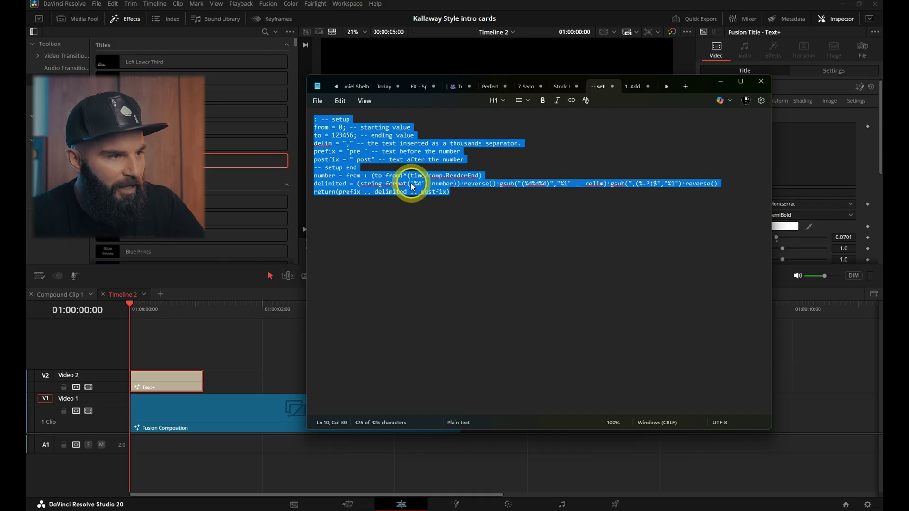
right_click(414, 182)
left_click(439, 223)
left_click(720, 83)
left_click_drag(776, 191, 660, 207)
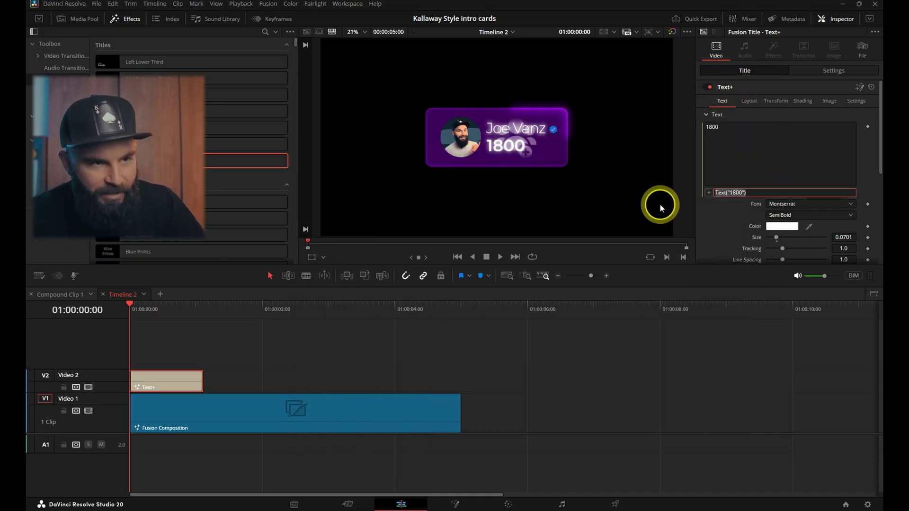
key("ctrl+v")
key("Return")
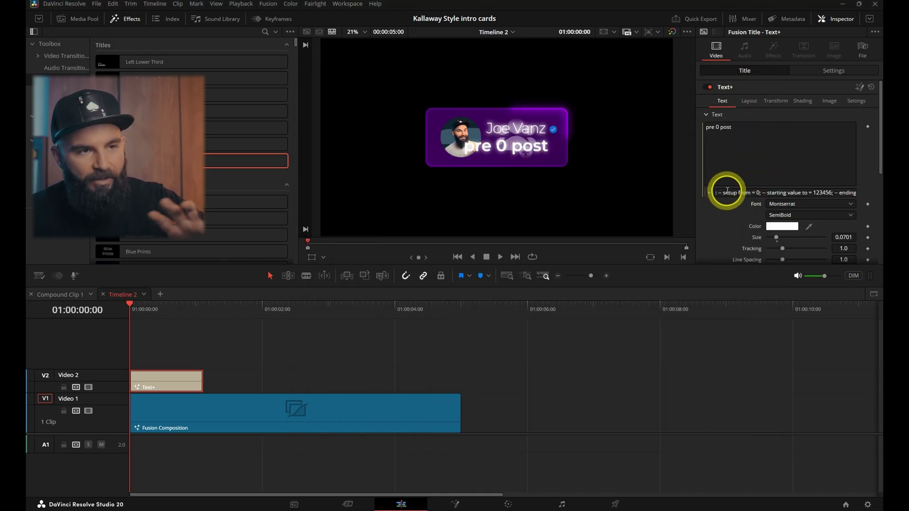
Edit the counter expression to end at 1800 with a ' Subs' suffix, and lengthen the title clip
left_click_drag(735, 192, 658, 197)
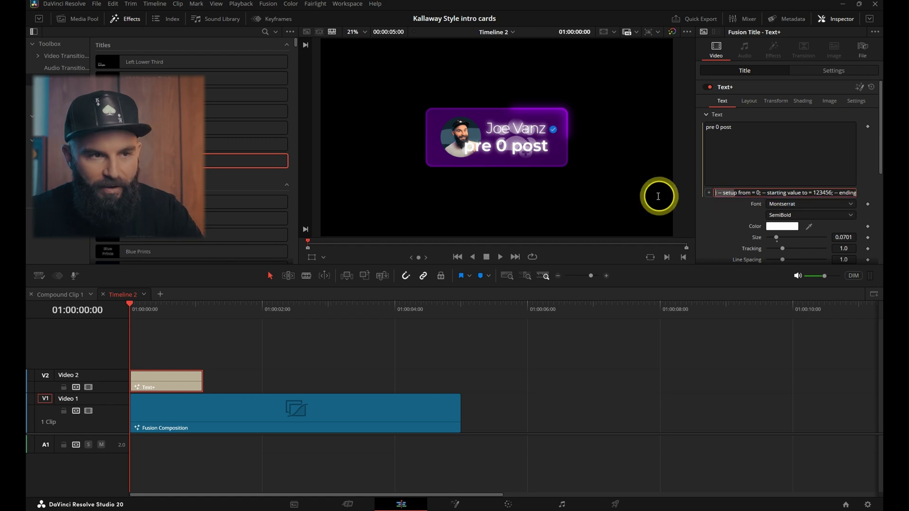
left_click(752, 193)
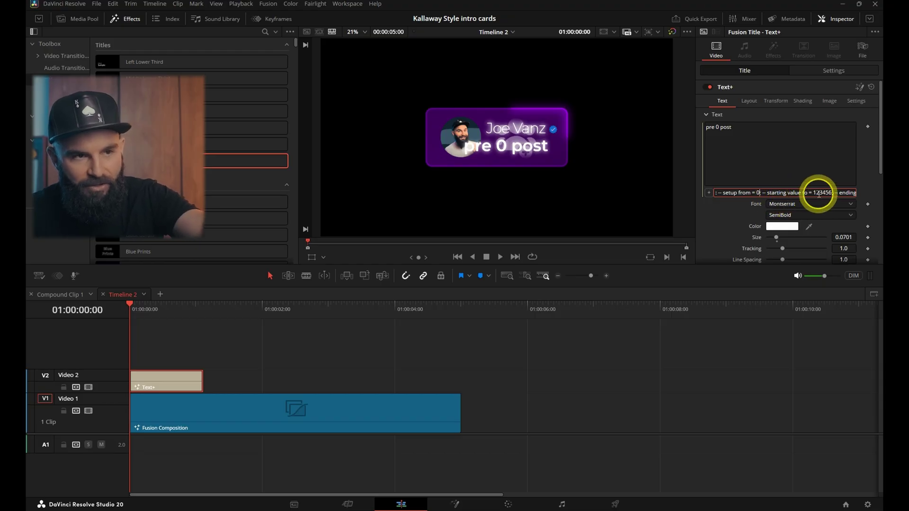
left_click_drag(830, 192, 814, 193)
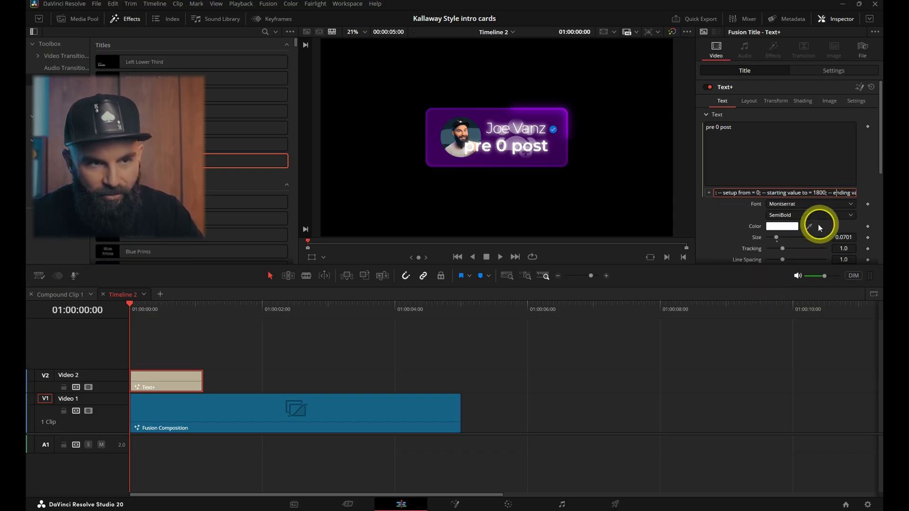
key("Right")
key("Right")
key("Right")
key("Right")
key("Right")
key("Right")
key("Right")
key("Right")
key("Right")
key("Right")
key("Right")
key("Right")
key("Right")
key("Right")
key("Right")
key("Right")
key("Right")
key("Right")
key("Right")
key("Right")
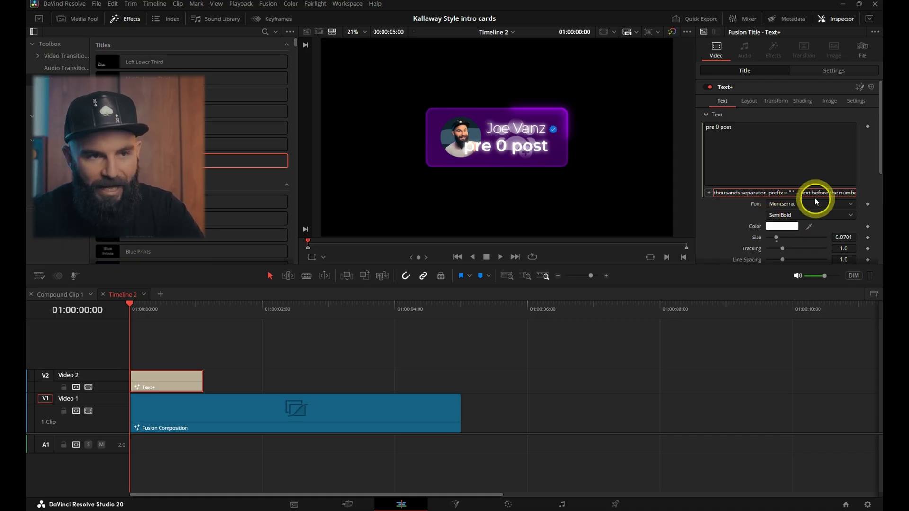
key("Right")
key("Right")
key("Right")
key("Right")
key("Right")
key("Right")
key("Right")
key("Right")
key("Right")
key("Right")
key("Right")
key("Right")
key("Right")
key("Right")
key("Right")
key("Right")
key("Right")
key("Right")
key("Right")
key("Right")
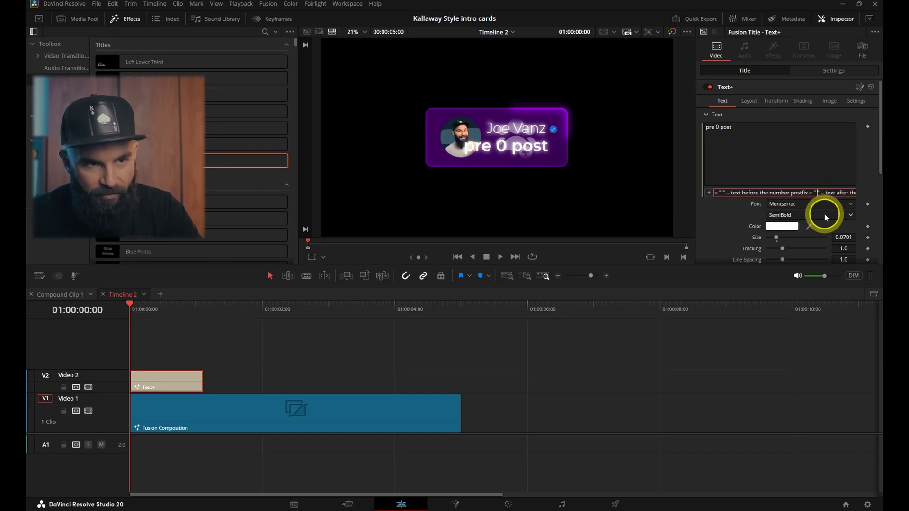
type("s")
key("Return")
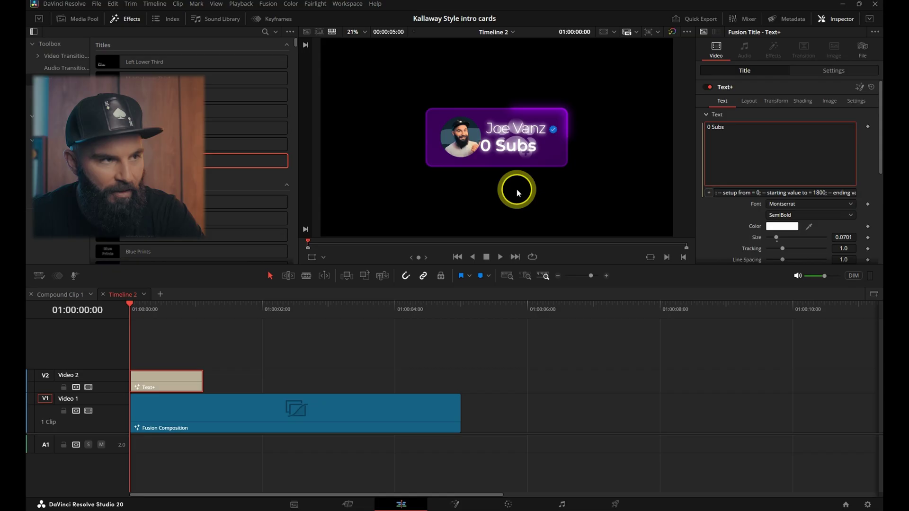
left_click_drag(185, 380, 290, 379)
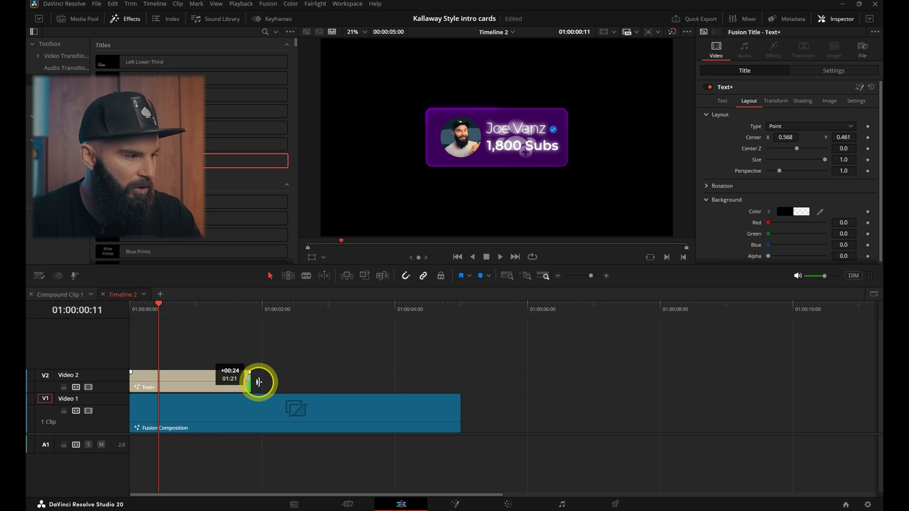
Play the counting title from the timeline start to check it rises to 1800
key("Home")
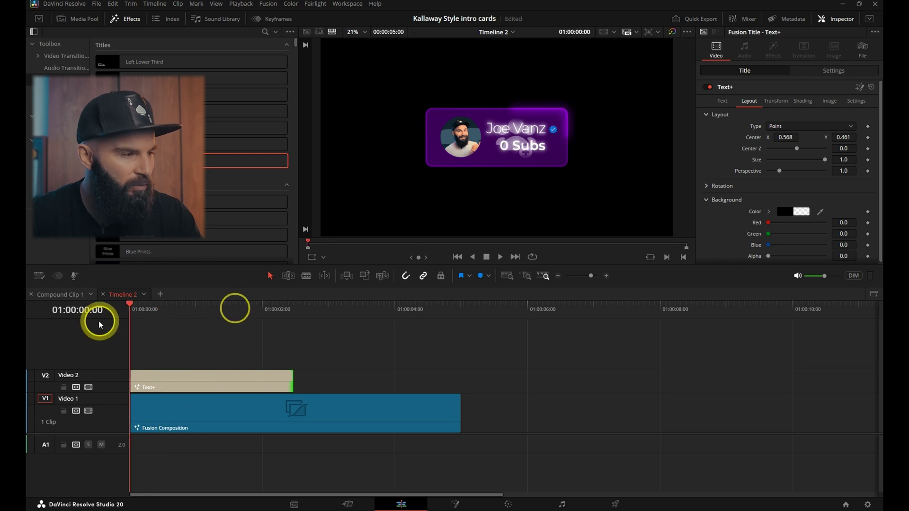
key("space")
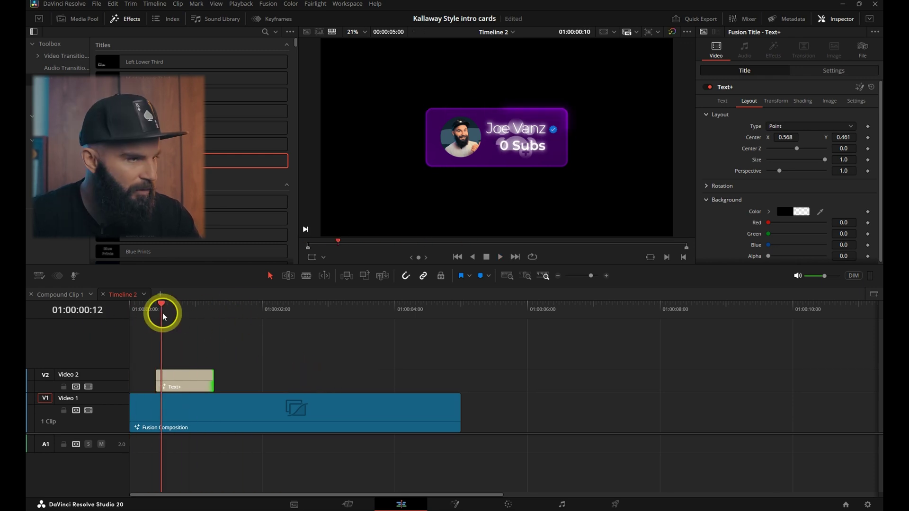
left_click_drag(163, 316, 209, 311)
Duplicate the title right after the counter and remove the copy's expression, leaving static 1800 text
left_click(211, 374)
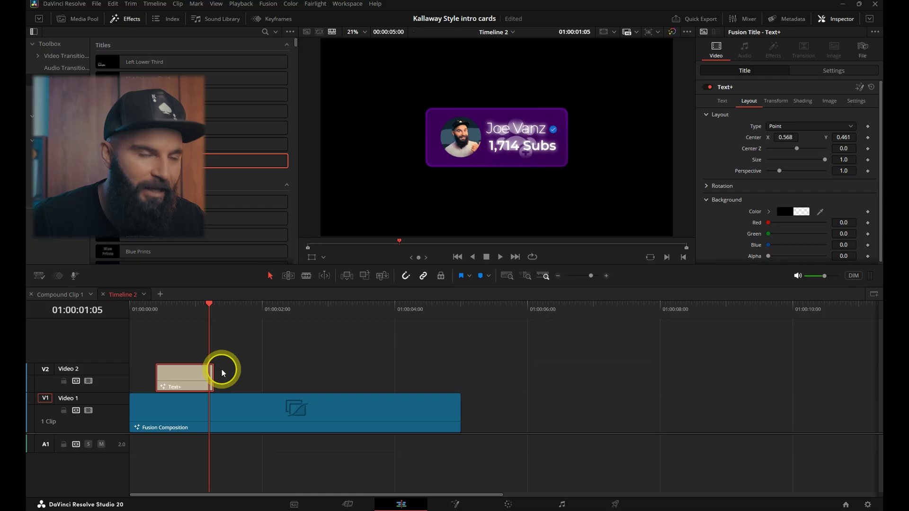
left_click_drag(198, 377, 459, 377)
left_click(762, 156)
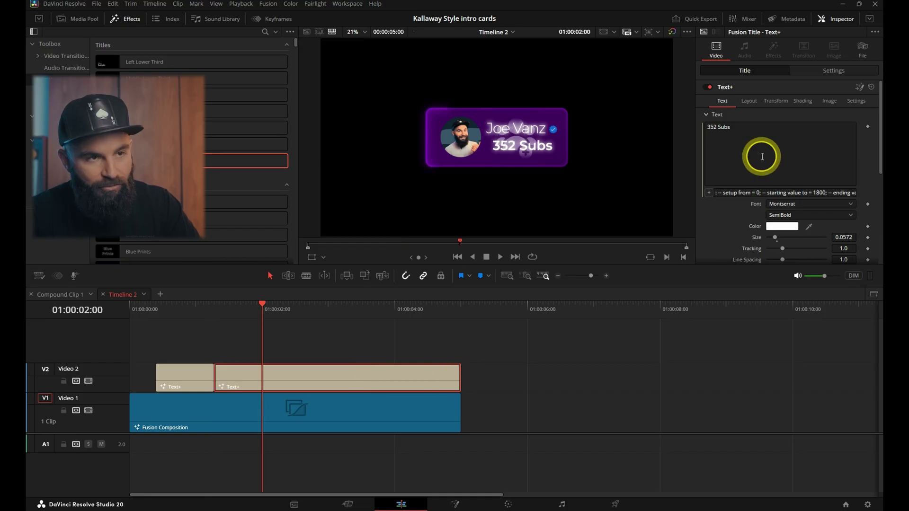
right_click(762, 156)
left_click(801, 334)
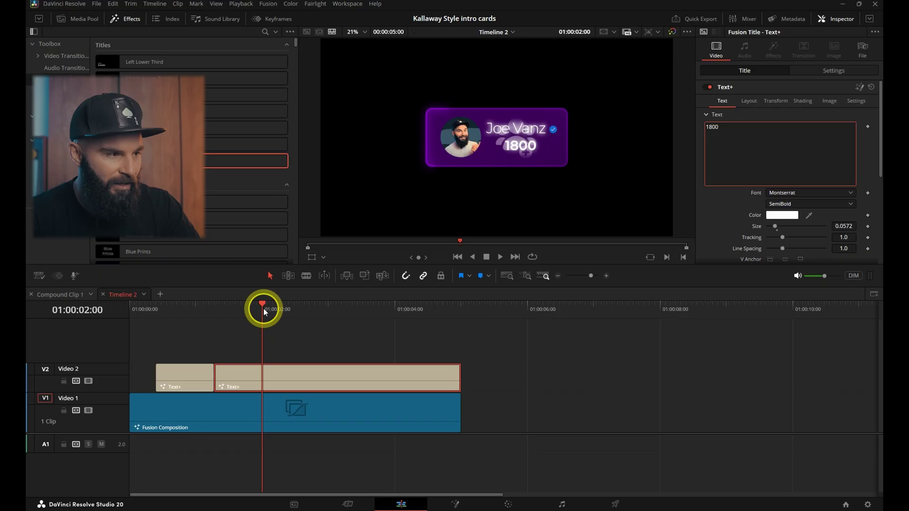
left_click_drag(263, 308, 188, 317)
left_click(738, 130)
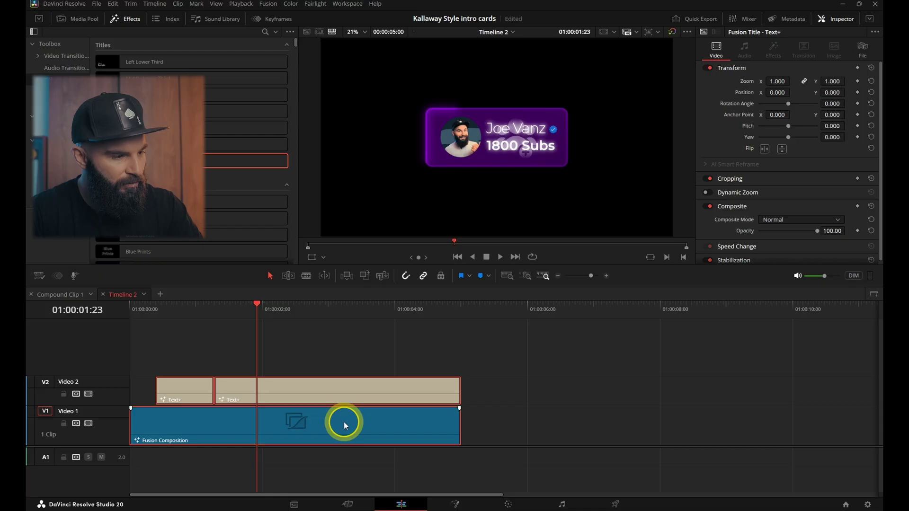
Nest the selected clips into Compound Clip 2 and turn on action-safe, title-safe and center guides
right_click(344, 424)
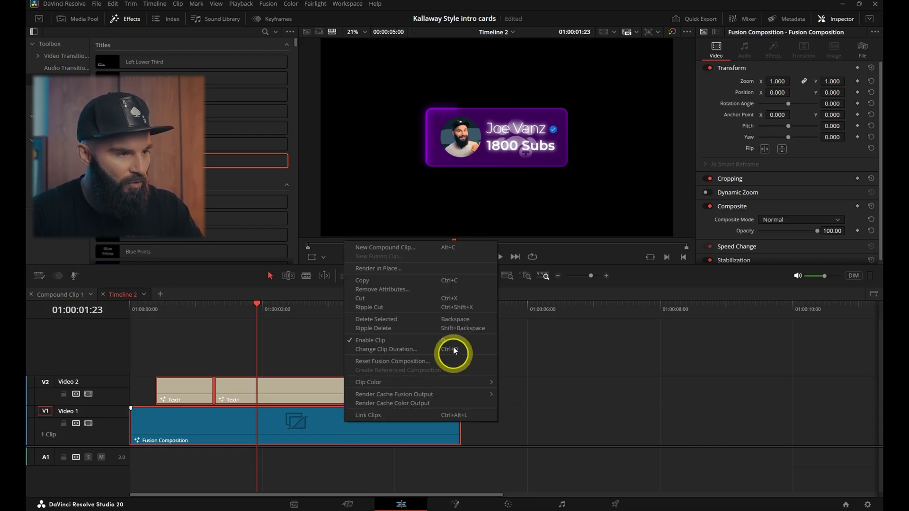
left_click(396, 248)
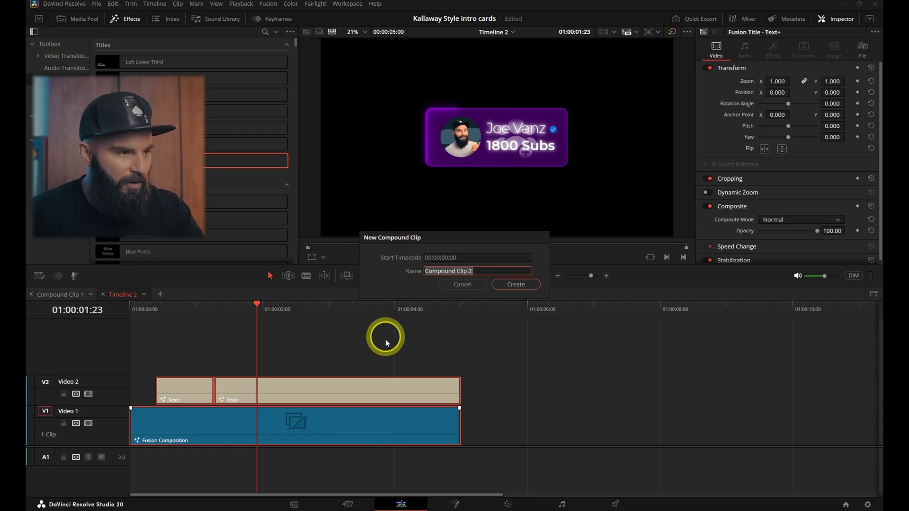
left_click(517, 285)
left_click(604, 32)
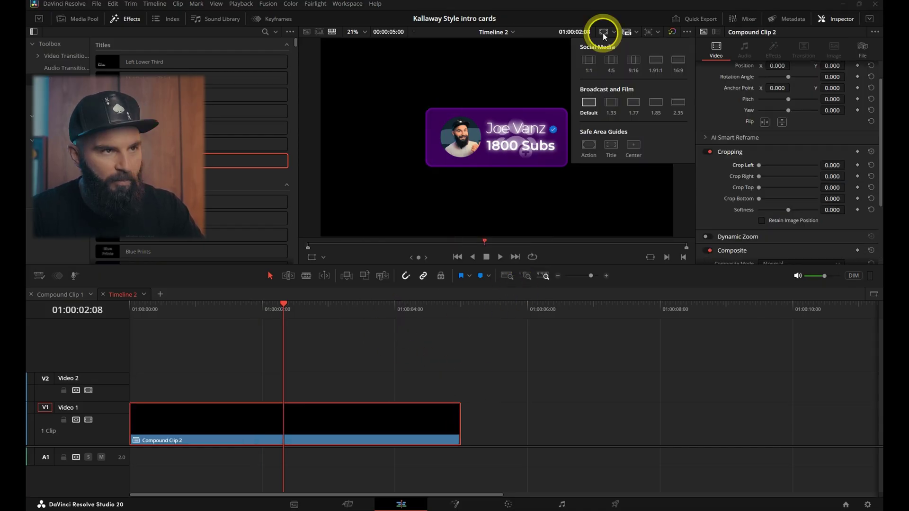
left_click(590, 146)
left_click(611, 144)
left_click(634, 144)
About one second in, keyframe the crop and crop the card from left, right, top and bottom
mouse_move(194, 312)
left_mouse_down()
mouse_move(198, 321)
mouse_move(174, 316)
mouse_move(182, 317)
left_mouse_up()
left_click(829, 200)
left_click(858, 164)
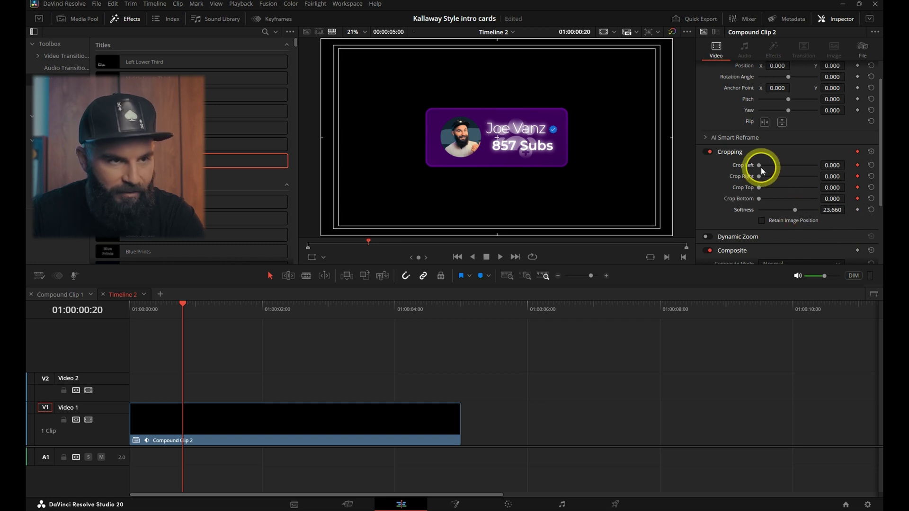
left_click_drag(759, 165, 788, 165)
left_click_drag(832, 176, 621, 264)
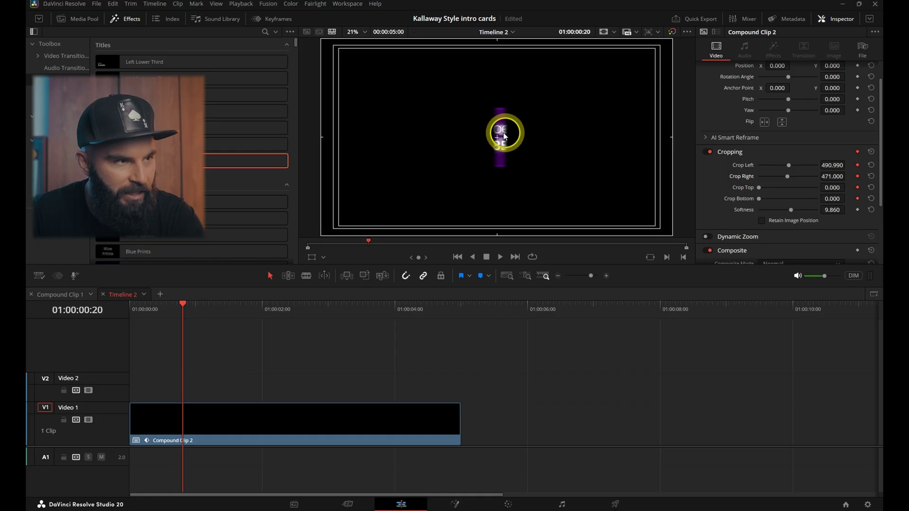
left_click_drag(831, 188, 548, 262)
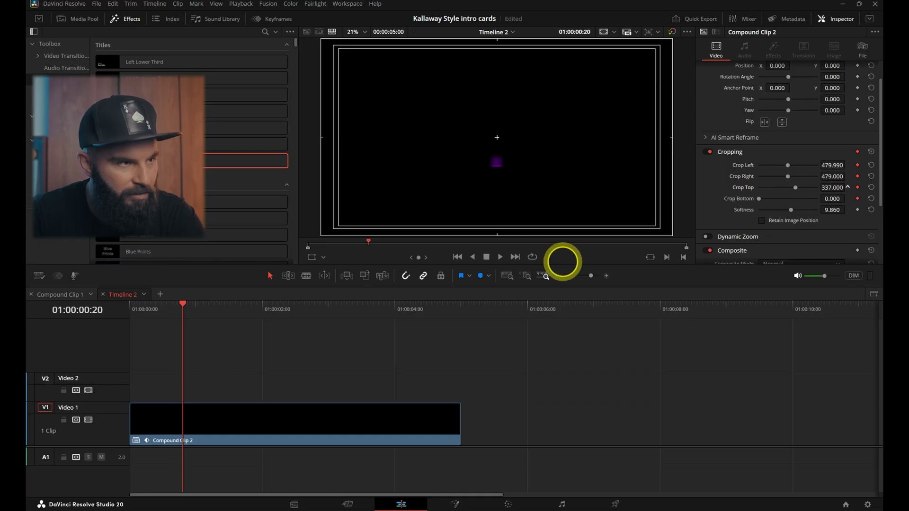
left_click_drag(831, 199, 503, 262)
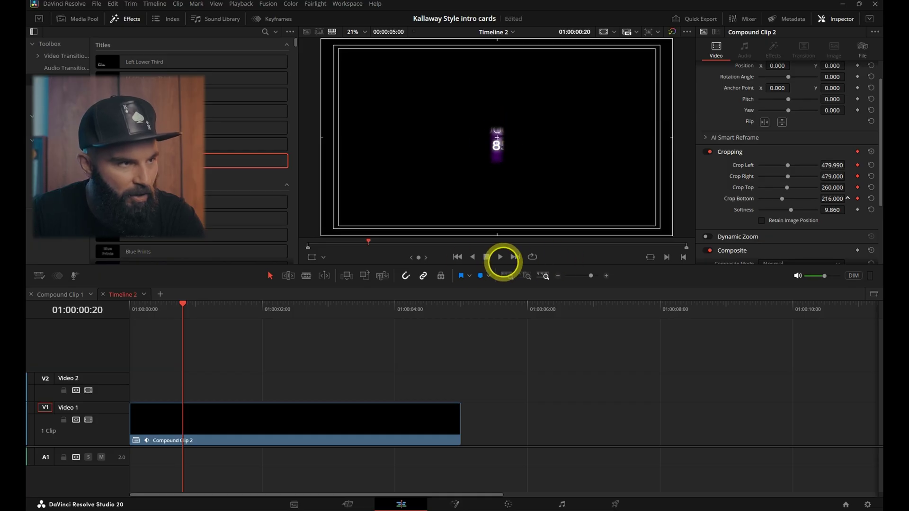
Add left, right and top crop keyframes at the start of the timeline
key("Home")
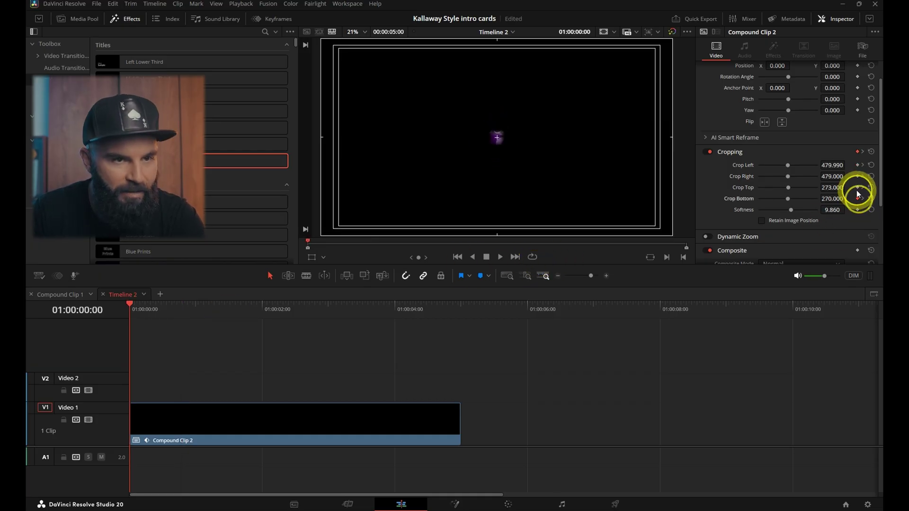
left_click(857, 187)
left_click(858, 176)
left_click(858, 165)
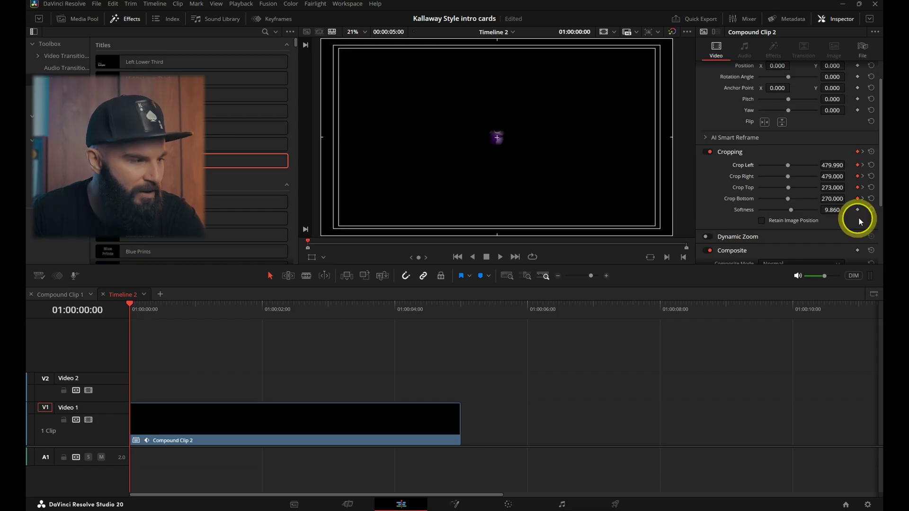
left_click(862, 199)
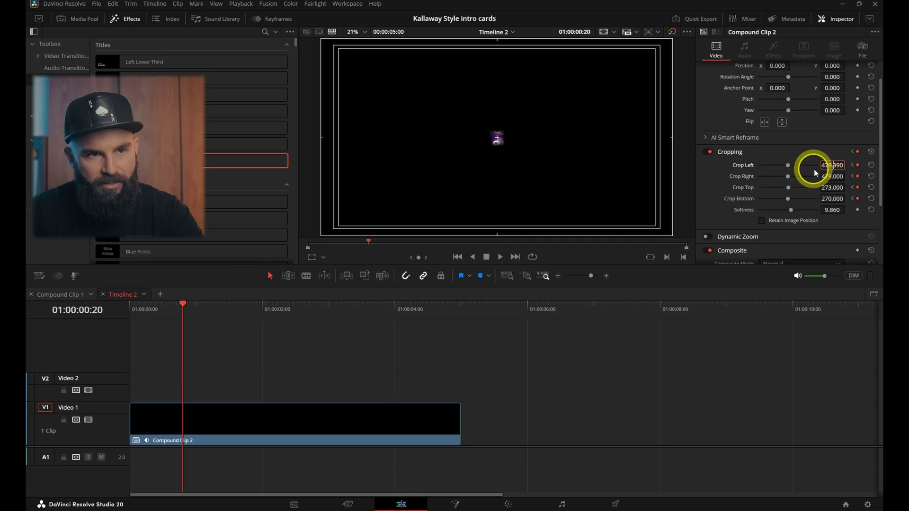
Open the crop out at the next keyframe to reveal the card, then preview the reveal
left_click(825, 155)
left_click(831, 166)
left_click(801, 149)
left_click_drag(831, 167, 833, 188)
left_click(129, 309)
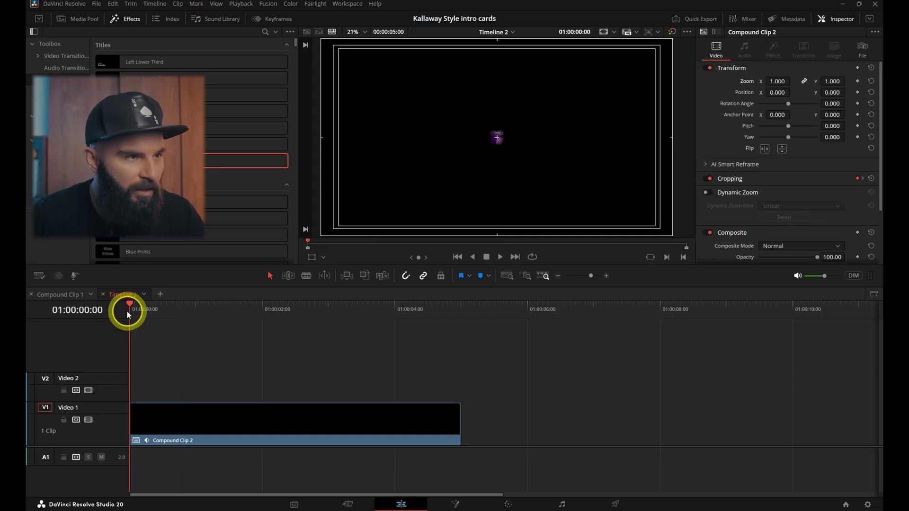
left_click_drag(128, 314, 75, 308)
Keyframe the card's Zoom to start at 0.670 and scale up, then hide the safe-area guides
left_click(140, 309)
left_click(858, 81)
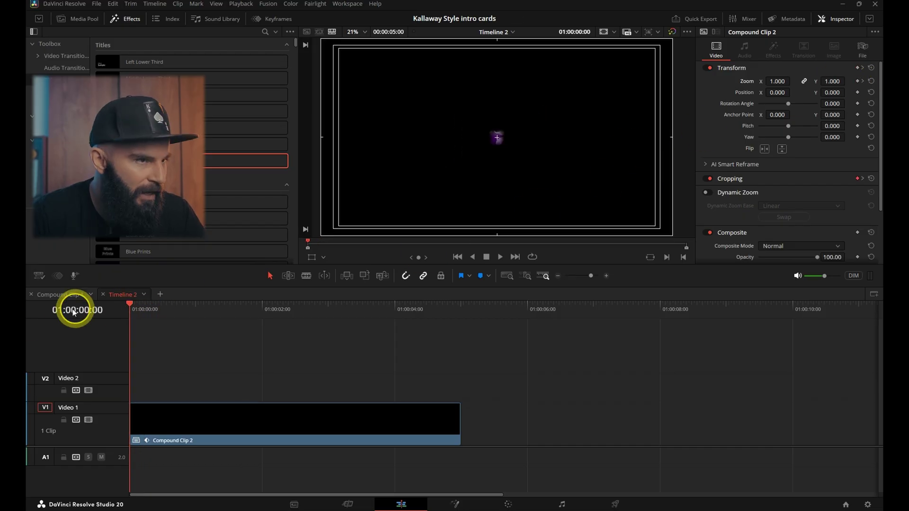
left_click_drag(834, 83, 818, 83)
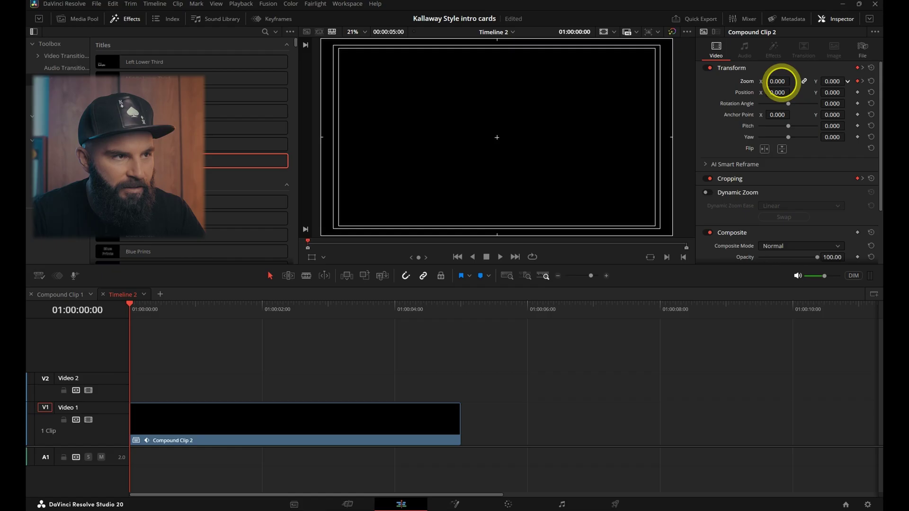
key("space")
key("space")
left_click(604, 32)
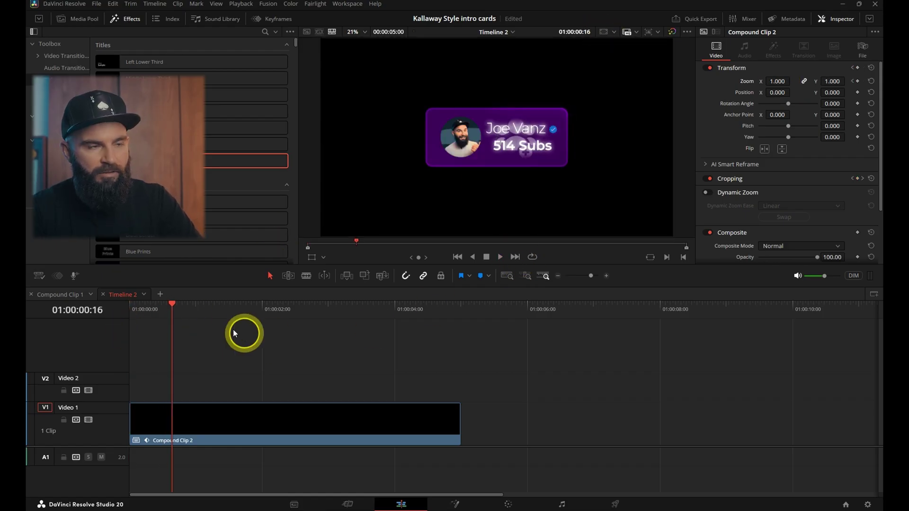